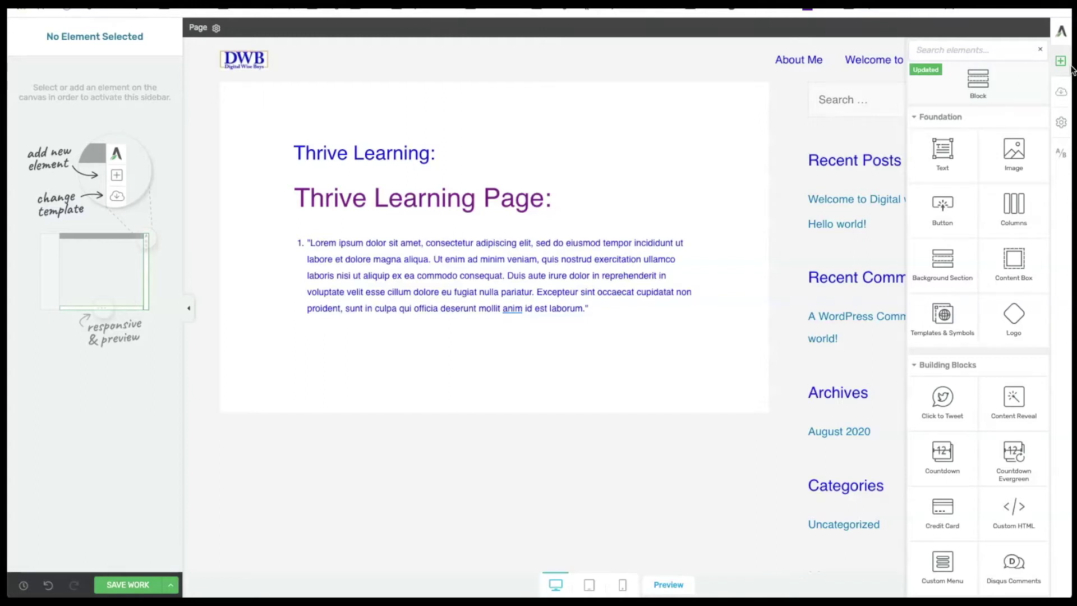
Add an image element below the numbered paragraph using pexels-photo-1037915.jpeg, the woman in a white shirt, from the media library
click(1015, 151)
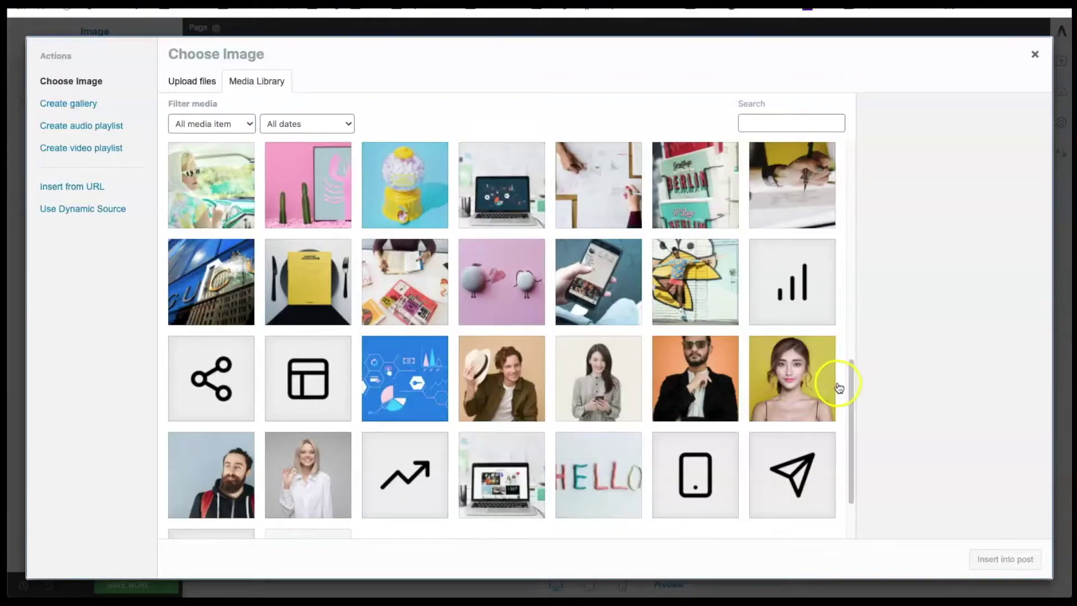
click(322, 478)
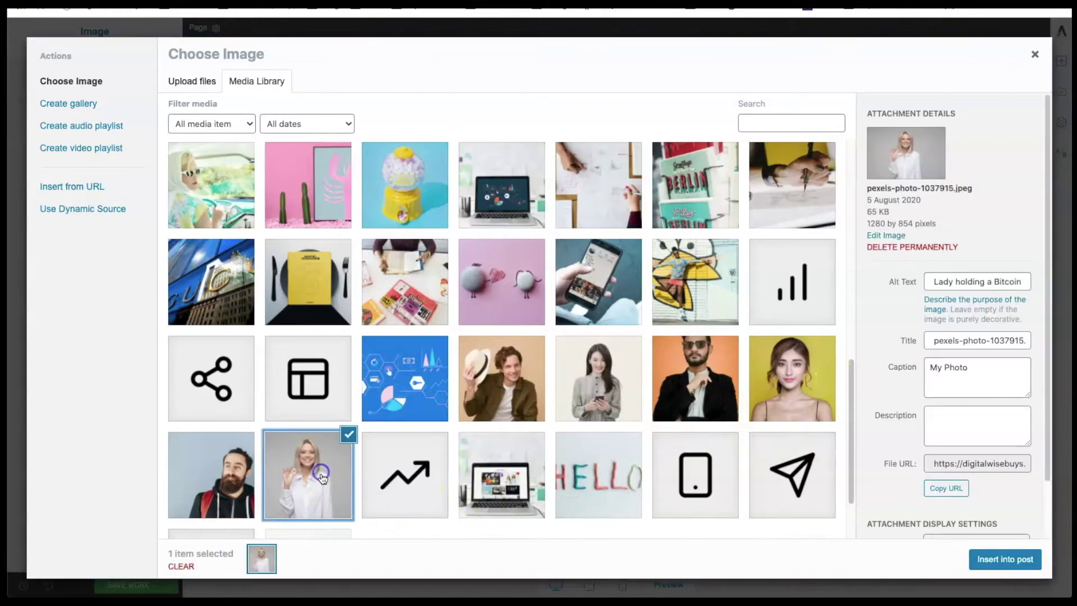
click(1001, 559)
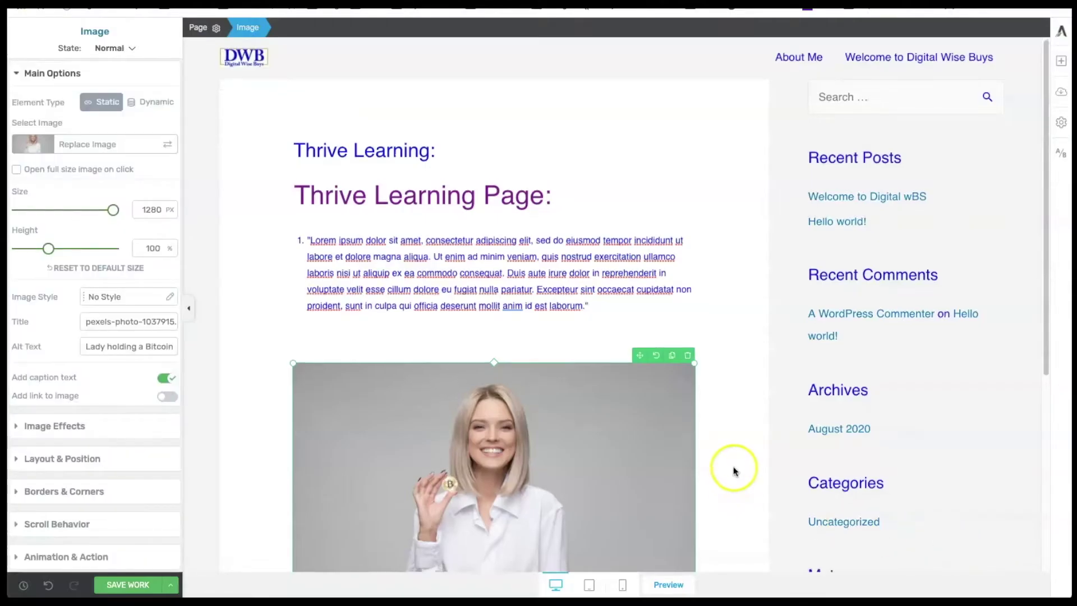
Try several smaller sizes and a greater height on the image, and reset it to the default size
scroll(733, 466, down, 1)
scroll(733, 469, down, 1)
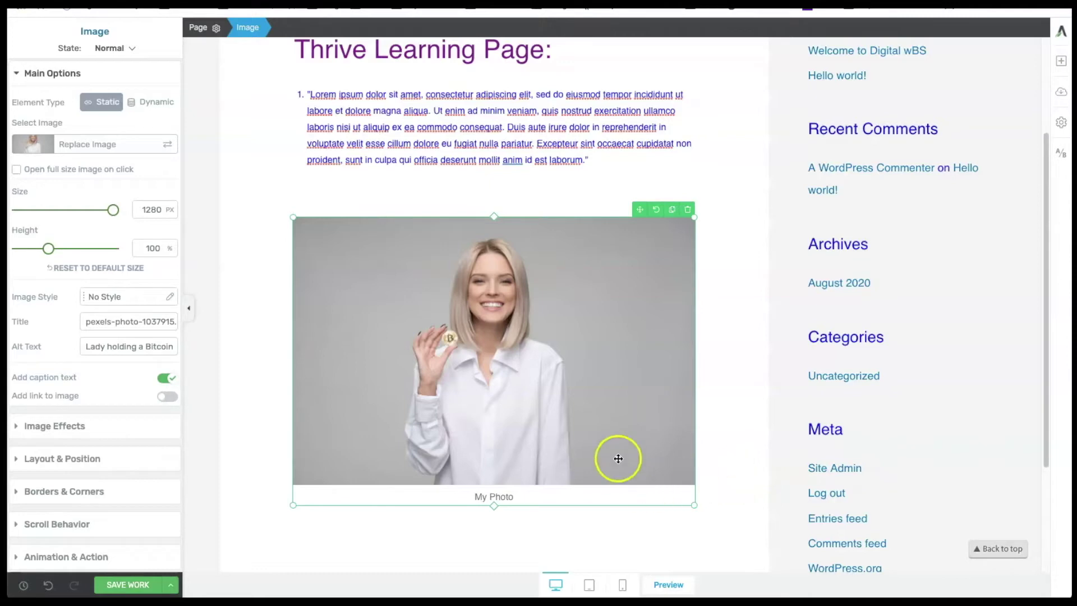
drag(695, 505, 580, 435)
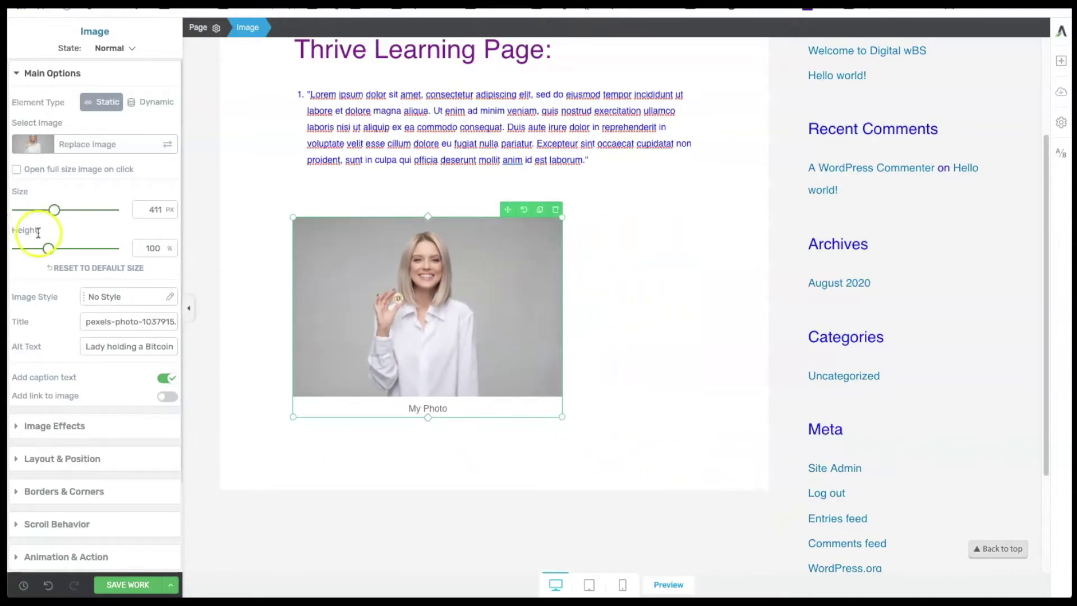
mouse_move(53, 211)
mouse_down()
mouse_move(69, 211)
mouse_move(57, 211)
mouse_up()
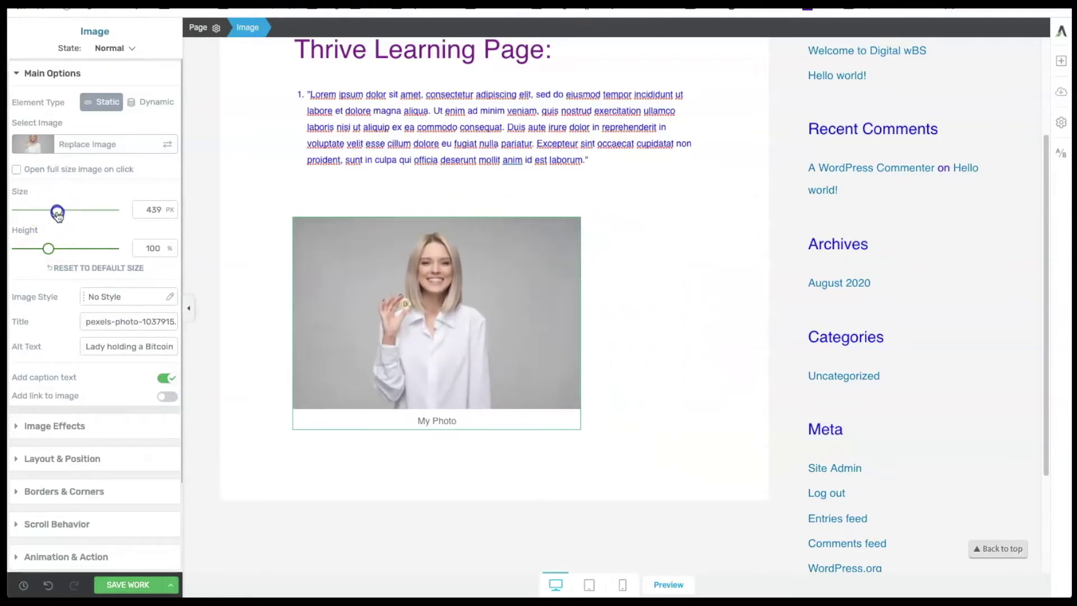
click(49, 249)
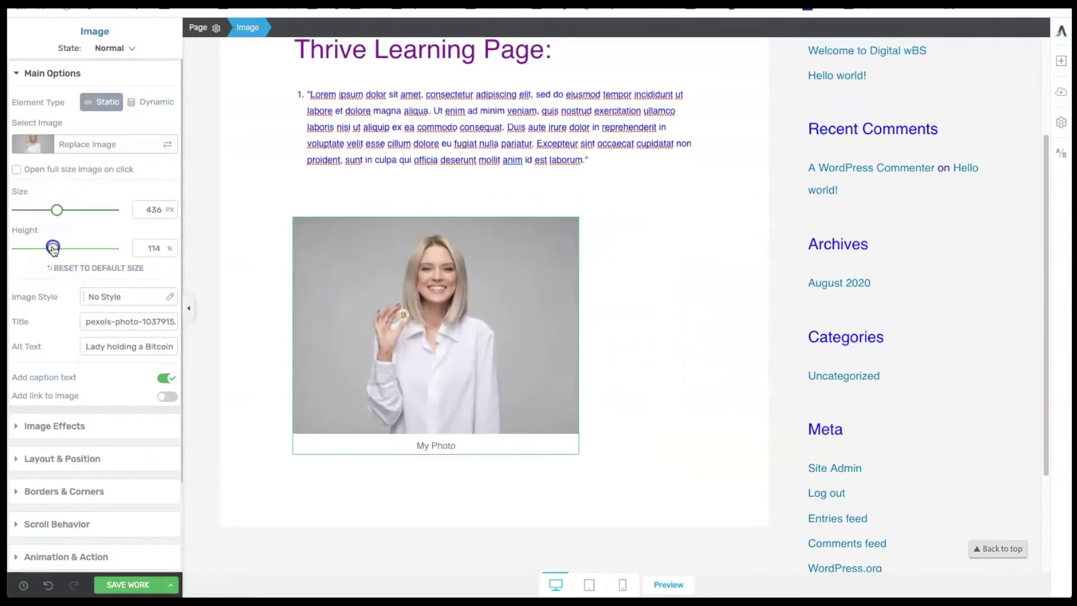
drag(56, 214, 54, 210)
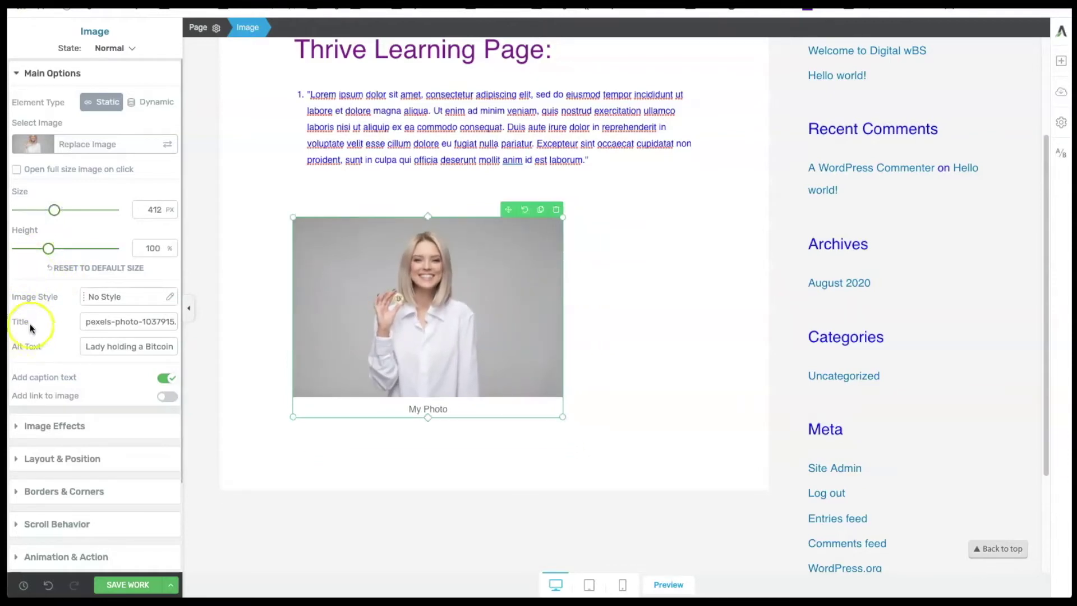
click(101, 268)
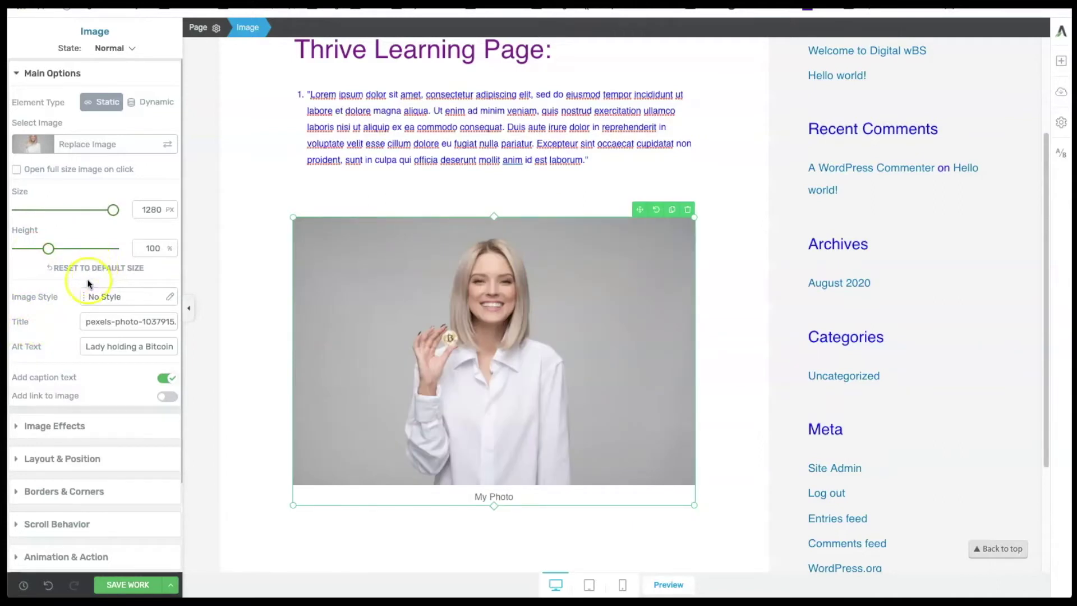
Reduce the image's size to about 337 px
click(113, 209)
drag(112, 211, 47, 211)
click(397, 305)
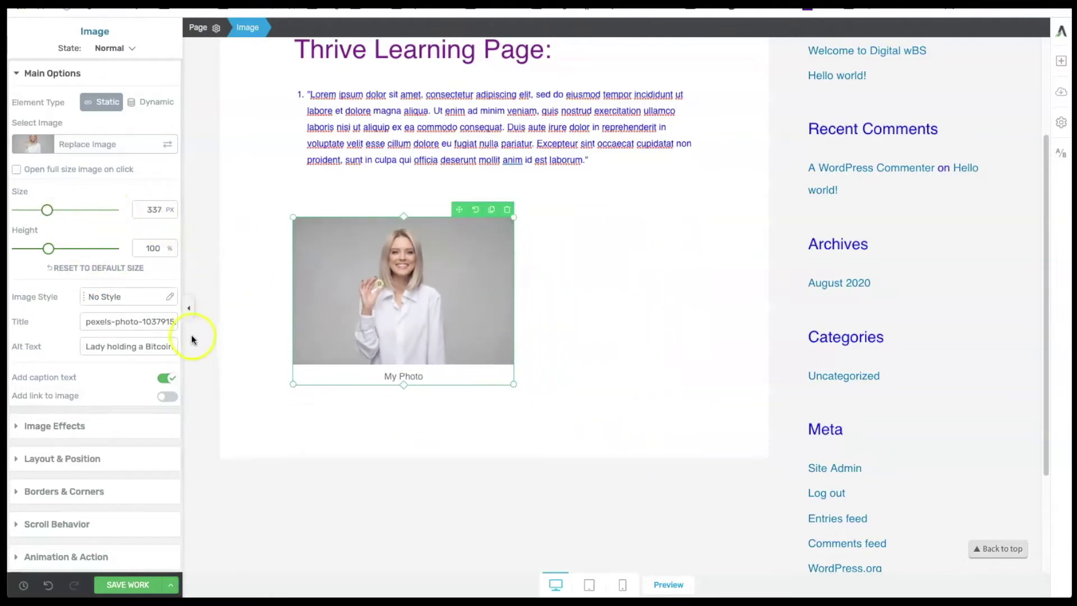
Turn the image's caption text off and back on, and replace the placeholder caption with "Photo"
click(164, 381)
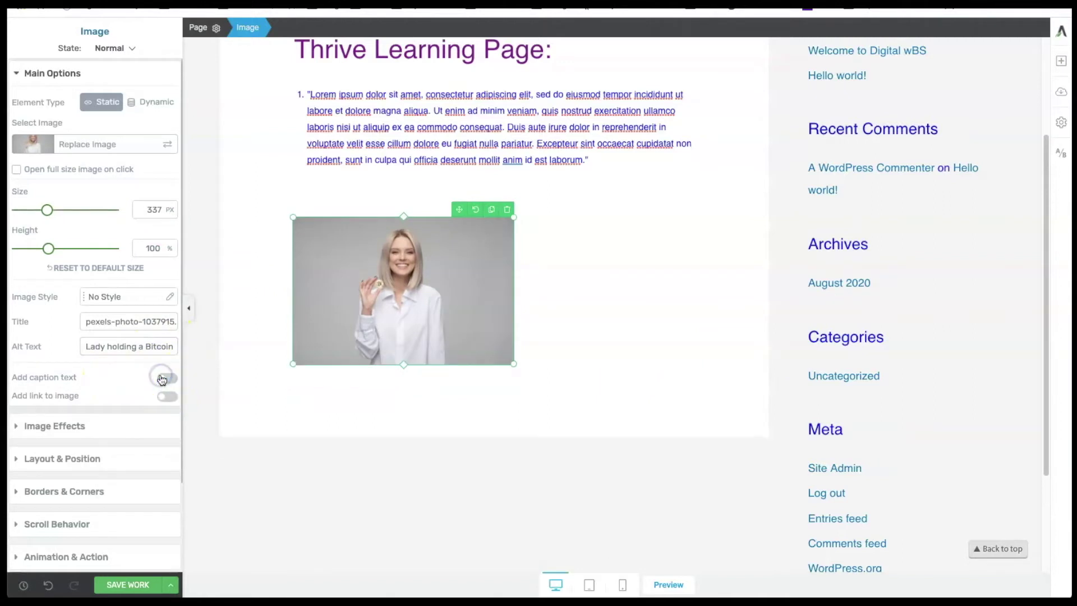
click(172, 378)
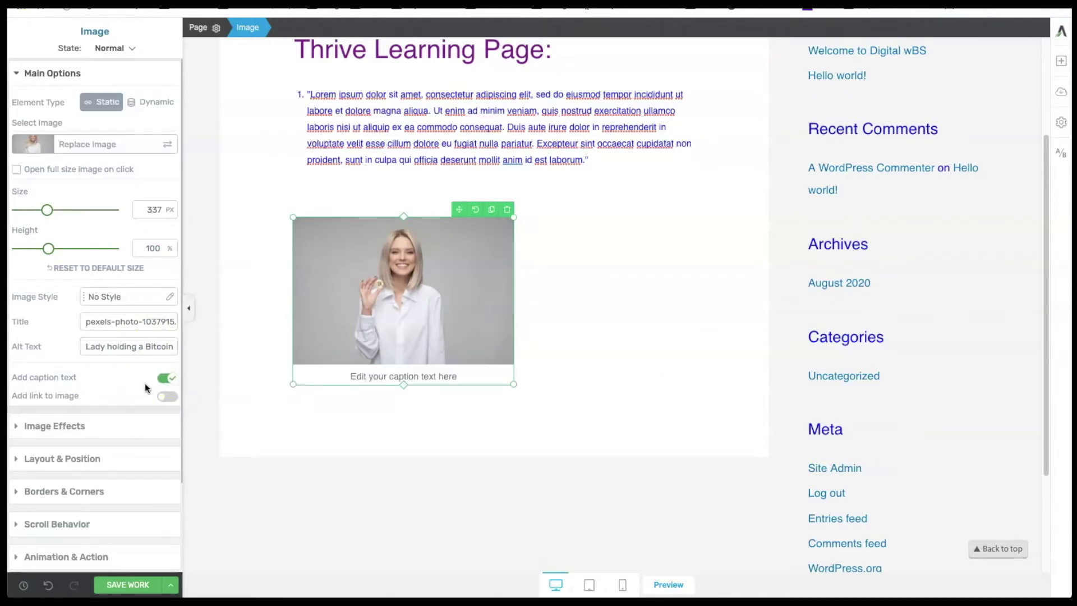
click(416, 379)
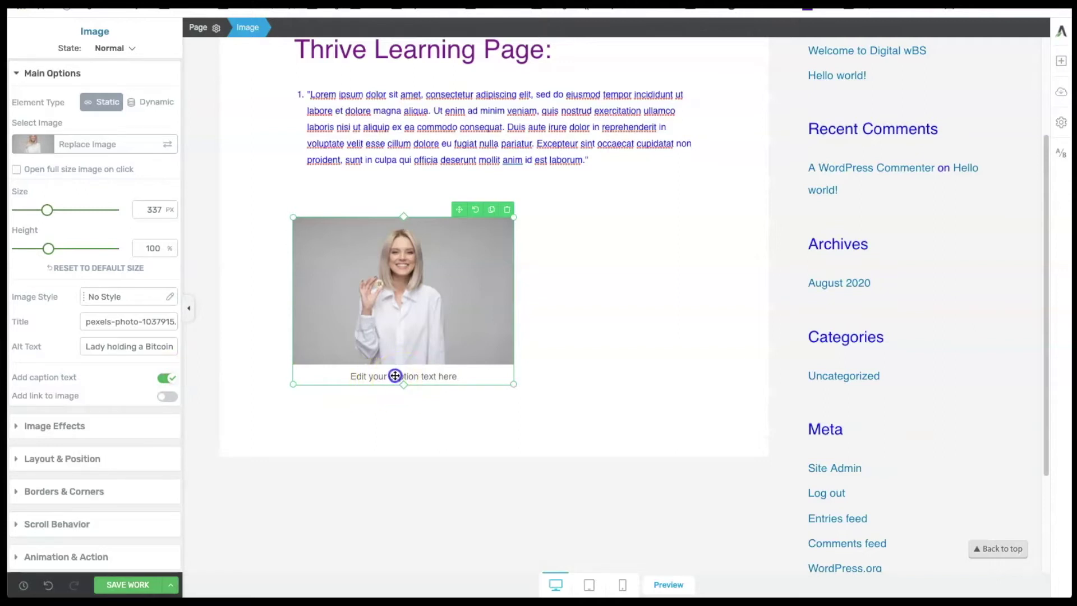
click(412, 418)
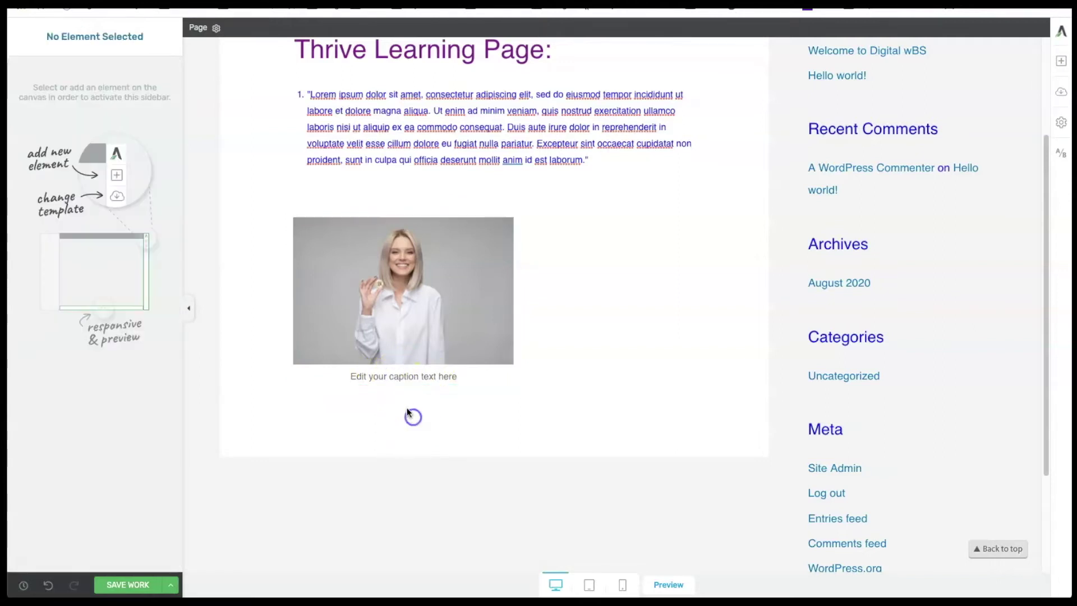
click(406, 378)
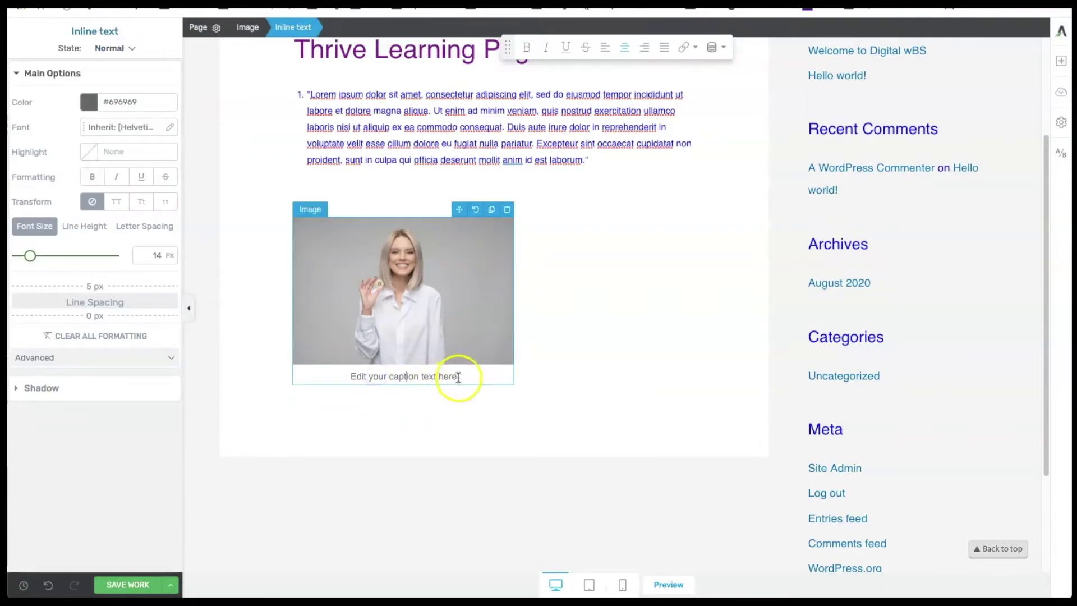
triple_click(453, 376)
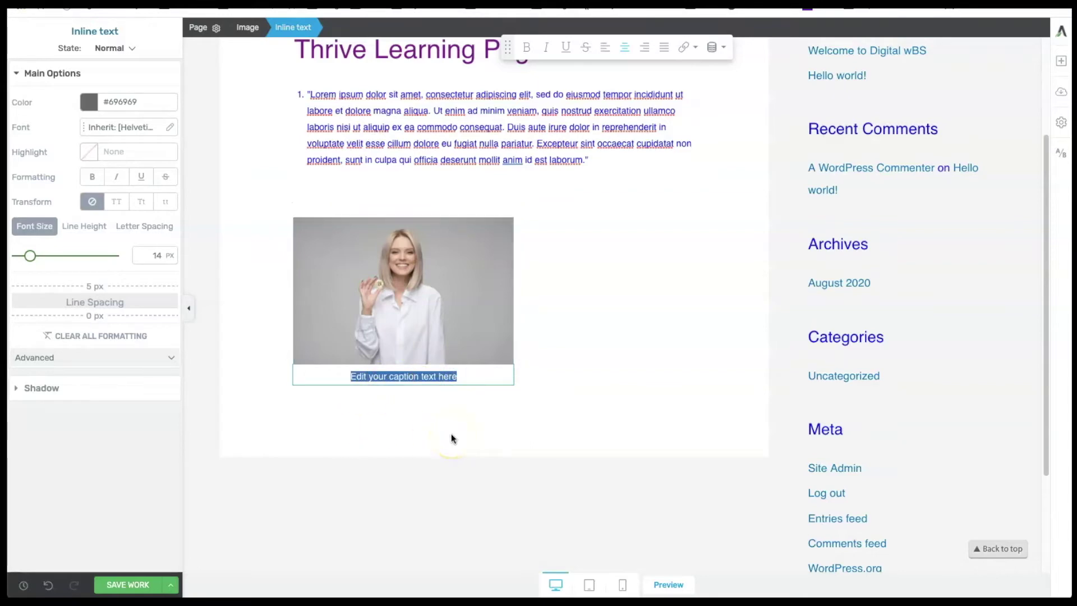
text(F)
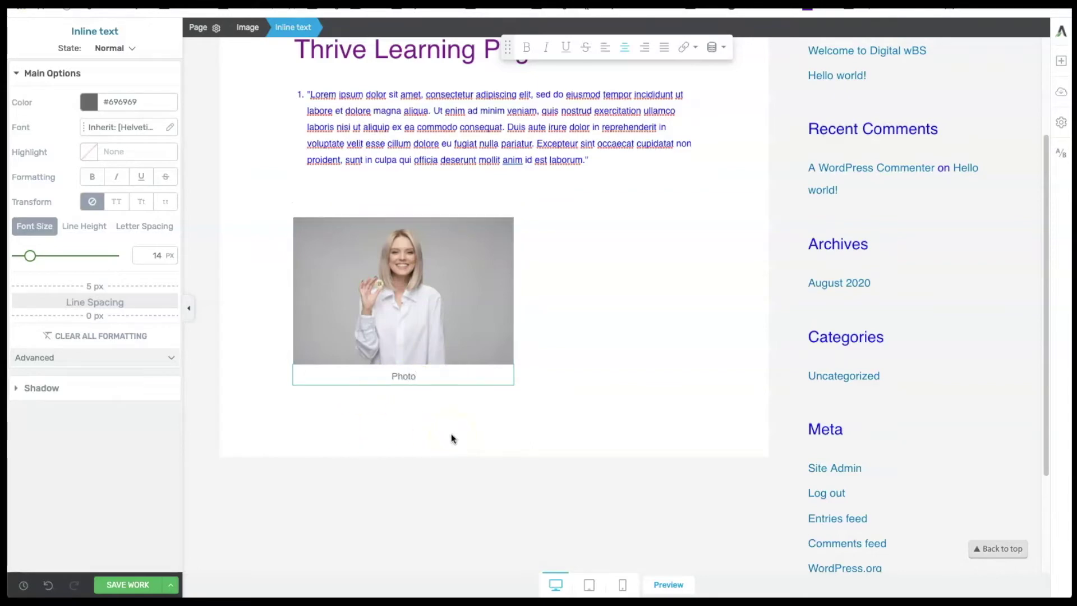
click(386, 397)
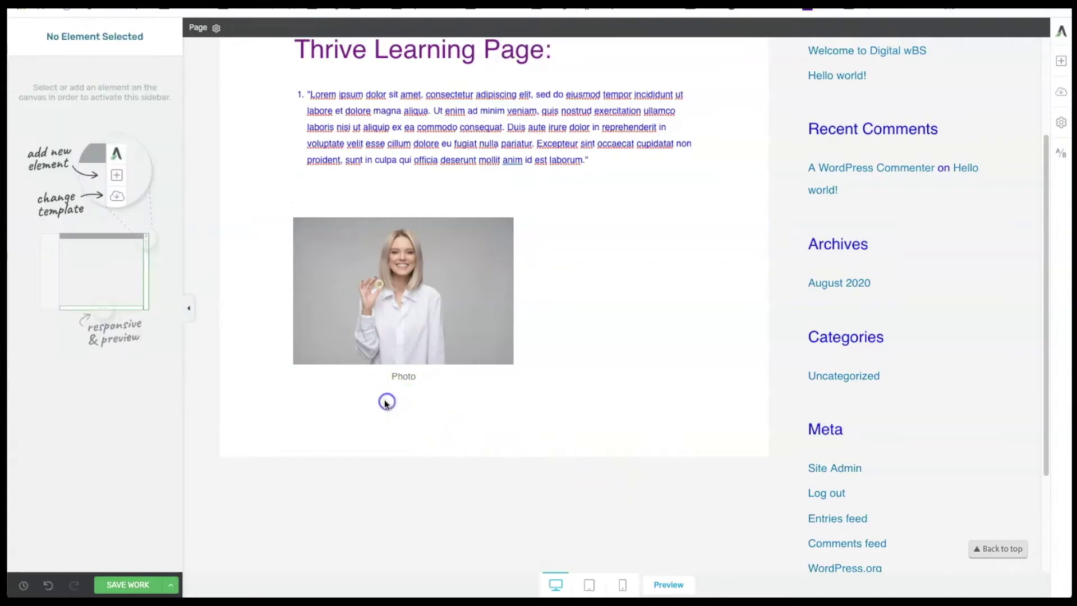
Set the captioned image to open at full size on click
click(361, 270)
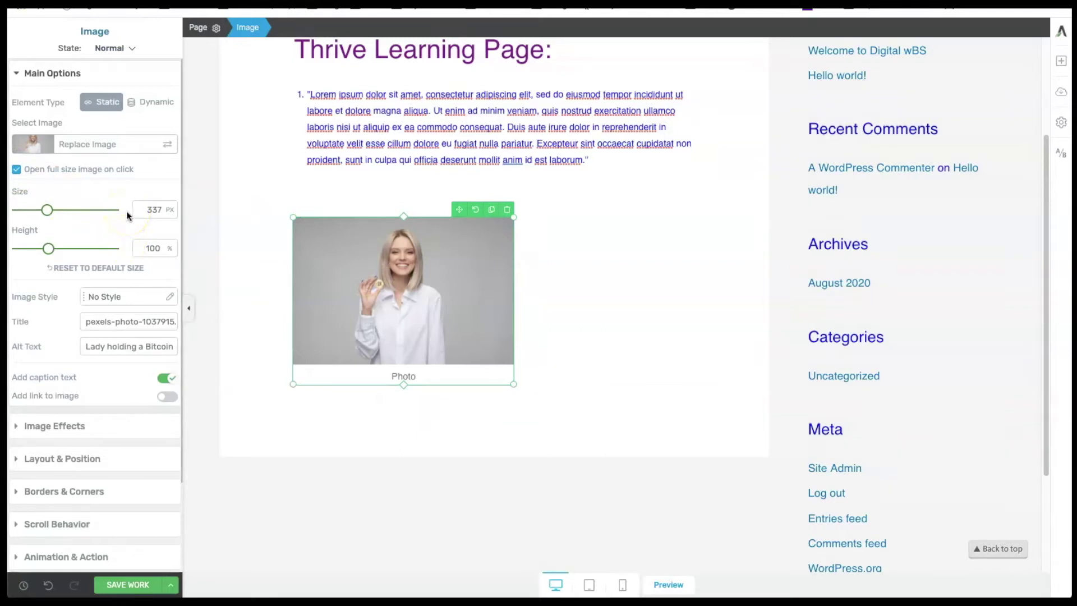
click(164, 399)
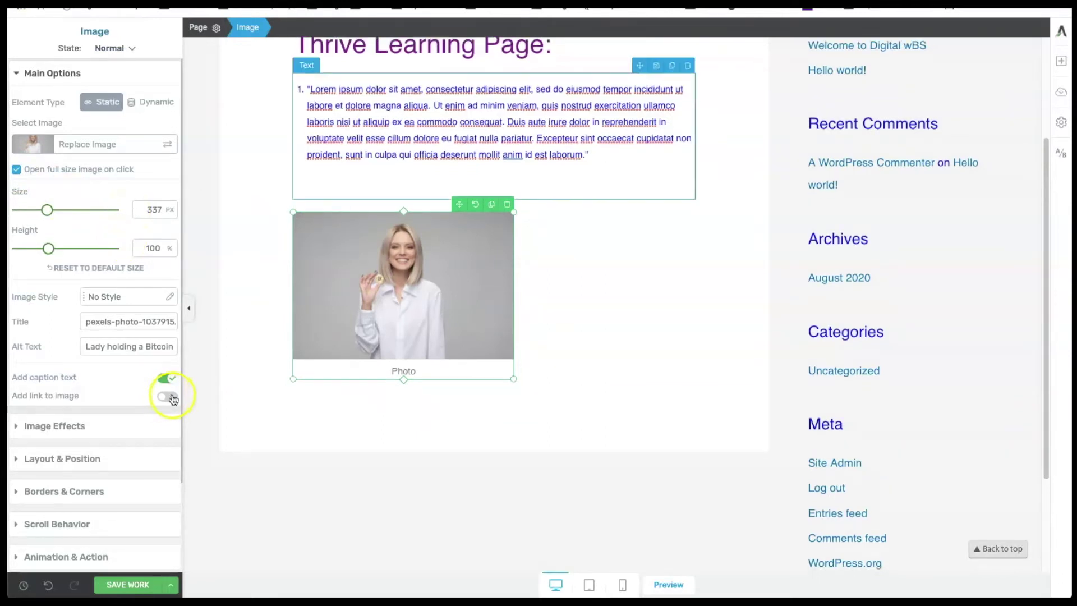
click(19, 74)
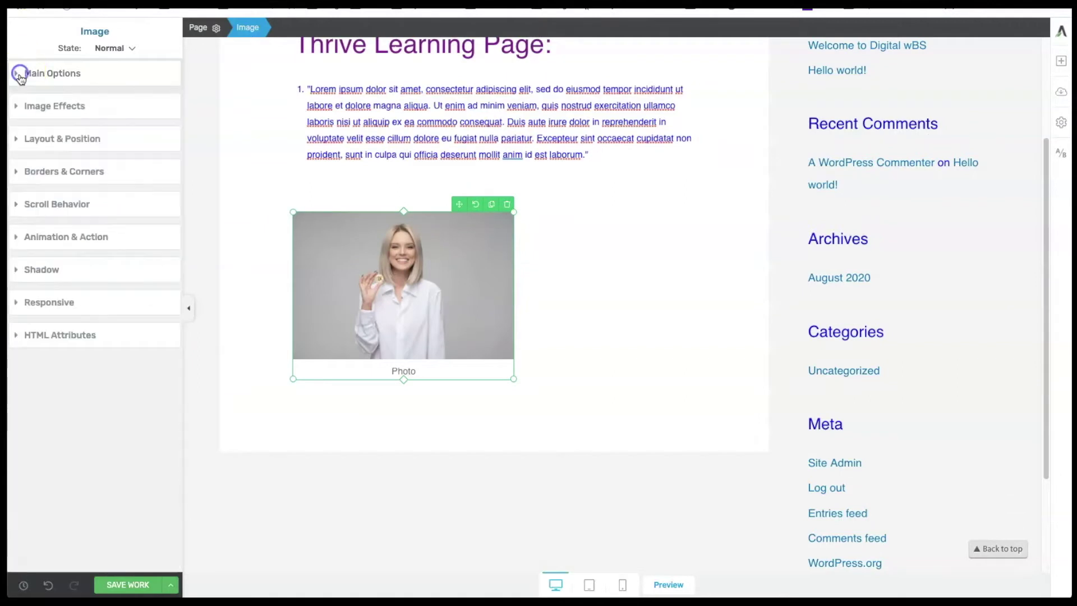
Try the image effects, including 96% brightness, 99% contrast, 100% sepia, 71% saturation and 23° hue rotation, and reset them to default
click(19, 108)
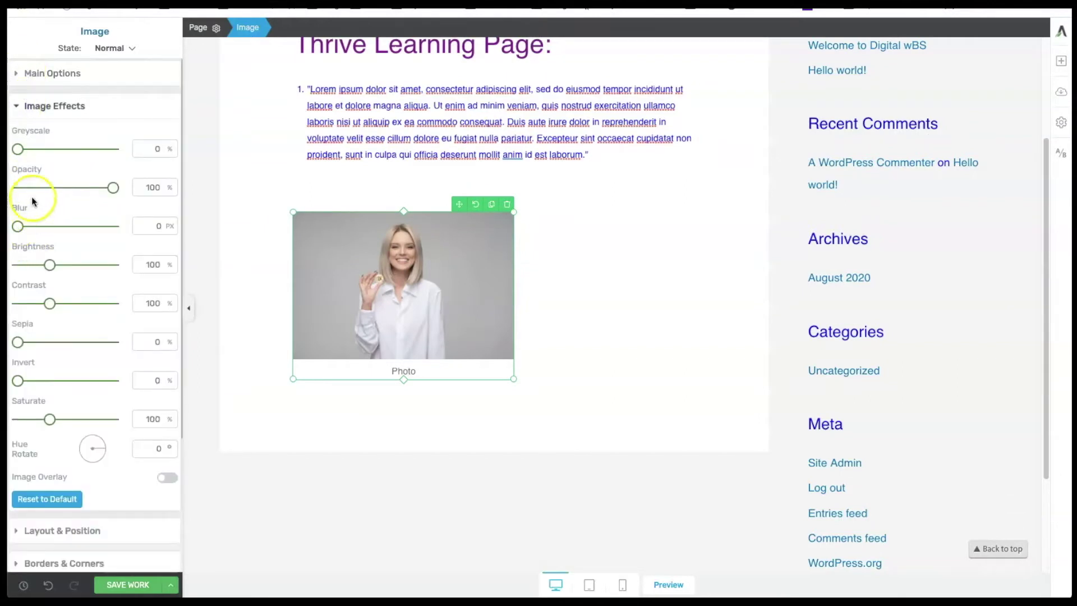
drag(17, 149, 85, 150)
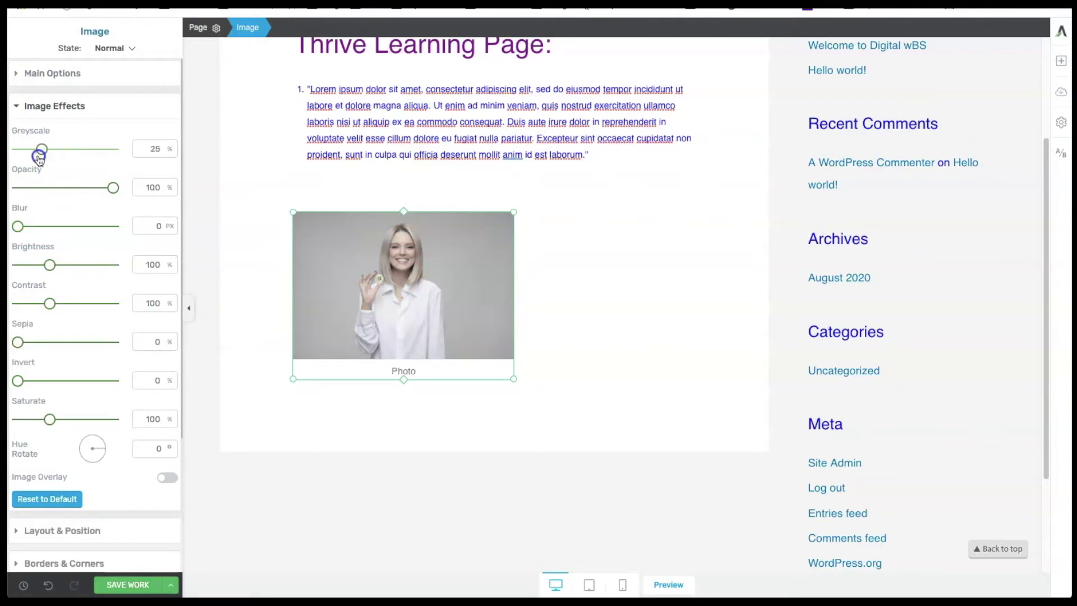
mouse_move(113, 187)
mouse_down()
mouse_move(85, 193)
mouse_move(113, 188)
mouse_up()
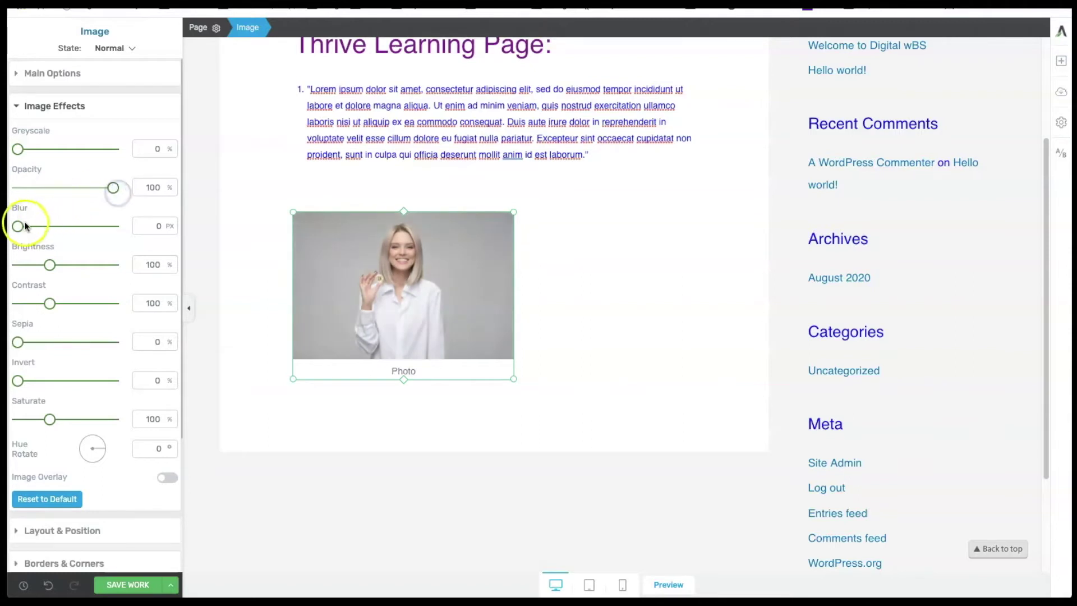
mouse_move(17, 226)
mouse_down()
mouse_move(36, 228)
mouse_move(16, 228)
mouse_up()
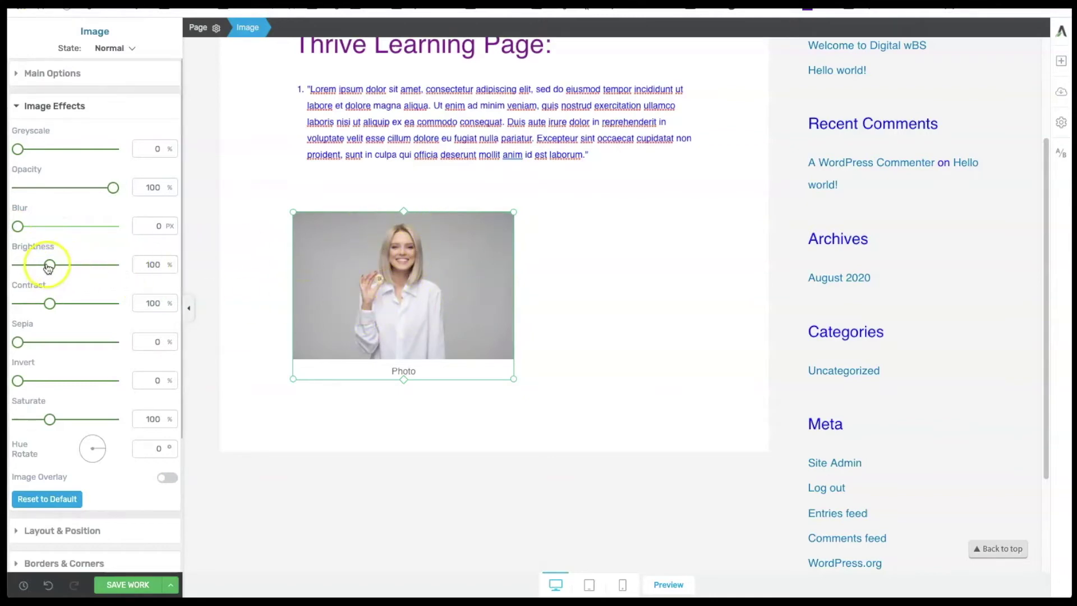
mouse_move(50, 265)
mouse_down()
mouse_move(63, 265)
mouse_move(48, 265)
mouse_up()
mouse_move(49, 304)
mouse_down()
mouse_move(63, 304)
mouse_move(49, 303)
mouse_up()
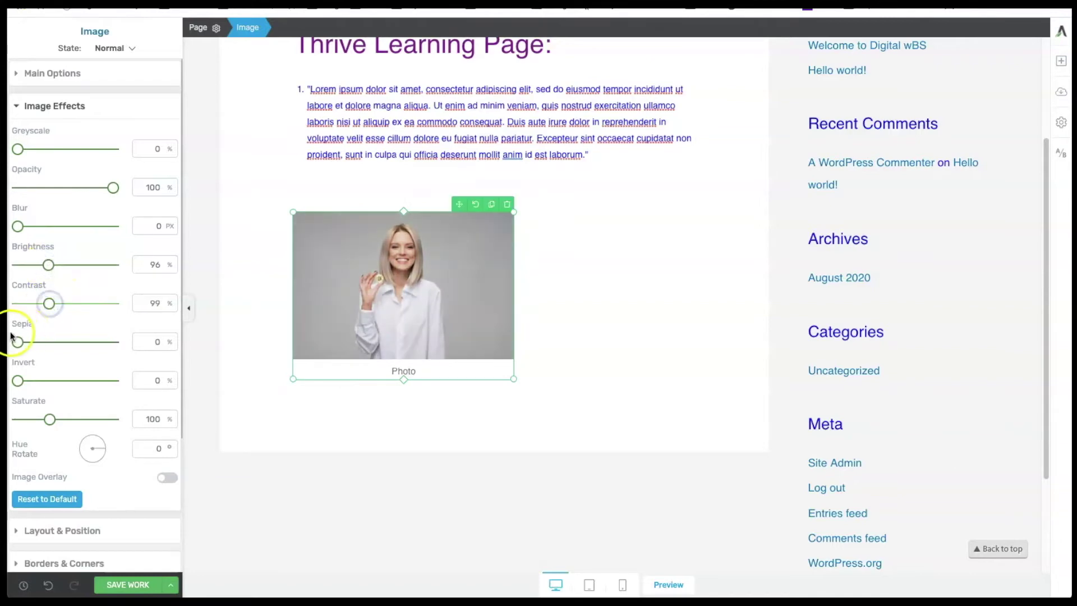
drag(18, 342, 129, 342)
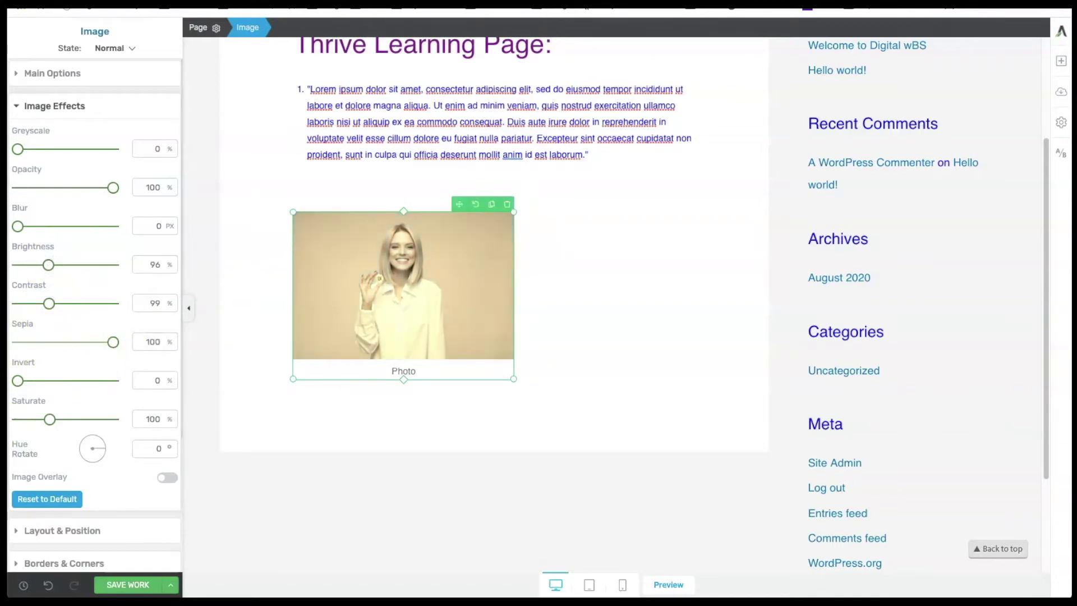
mouse_move(17, 380)
mouse_down()
mouse_move(139, 391)
mouse_move(17, 381)
mouse_up()
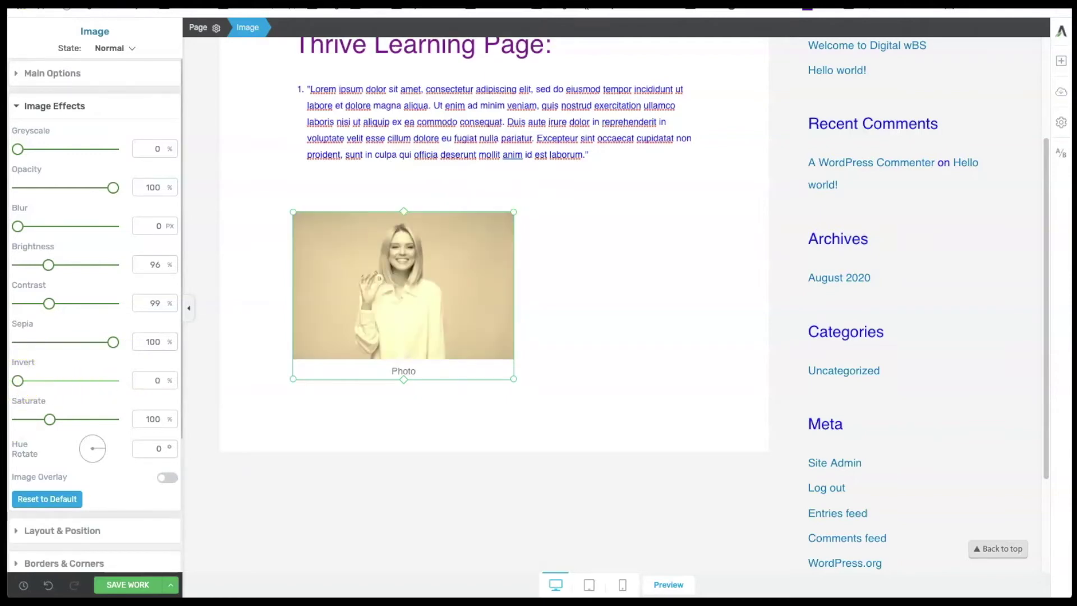
mouse_move(49, 419)
mouse_down()
mouse_move(66, 421)
mouse_move(39, 420)
mouse_up()
click(99, 452)
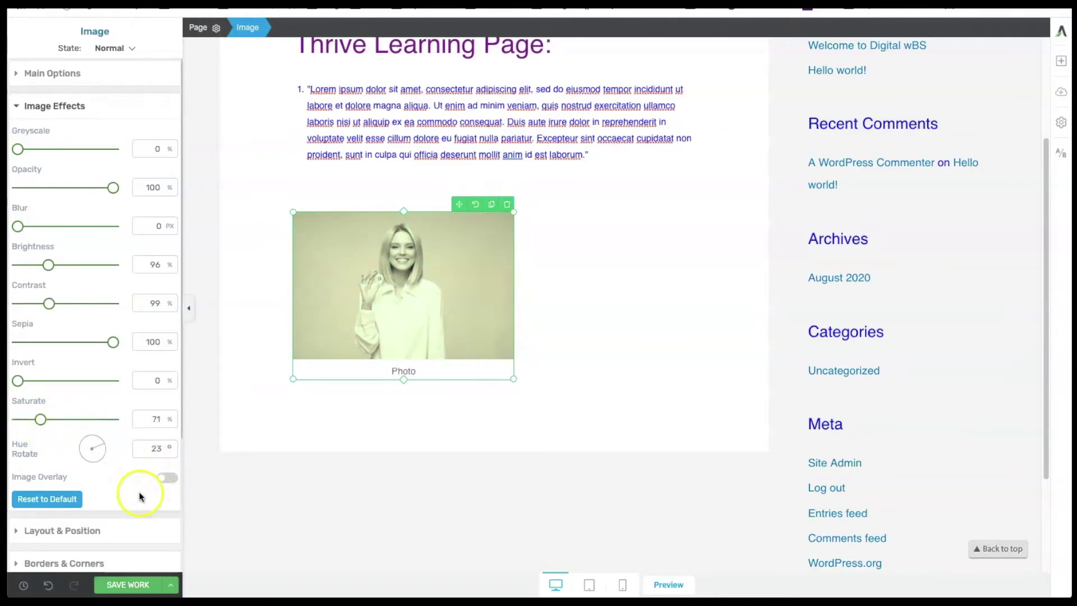
click(52, 499)
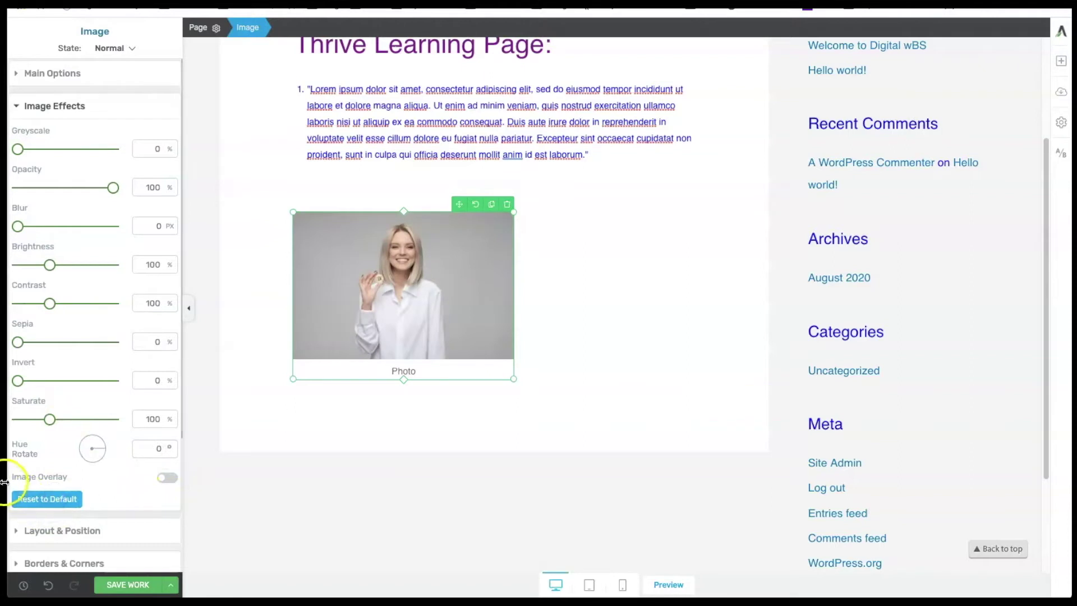
click(16, 106)
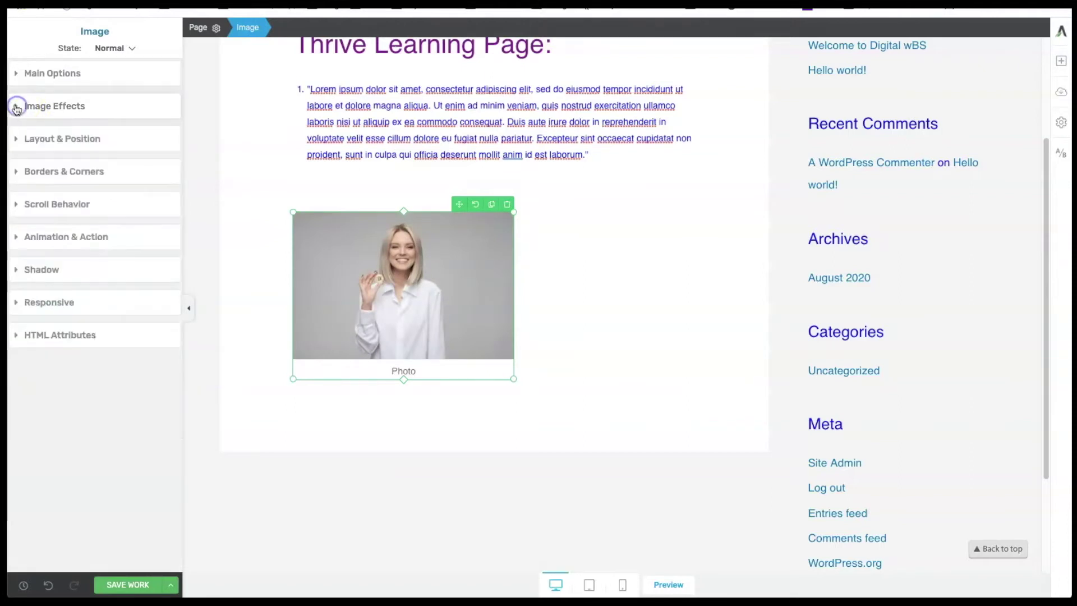
Center the image on the page, also trying right alignment and an adjusted top margin
click(17, 140)
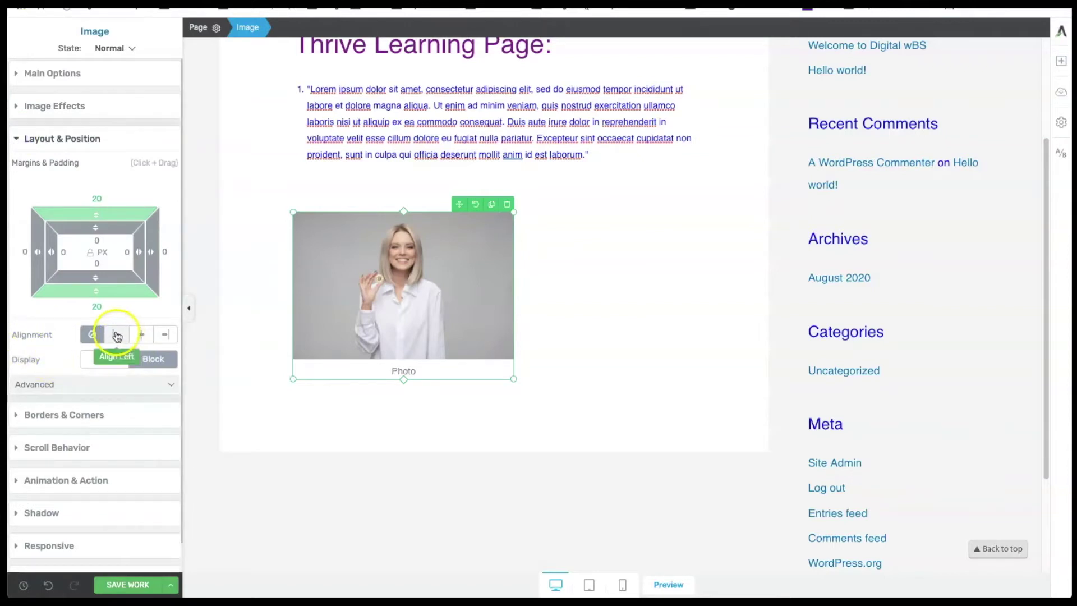
click(141, 334)
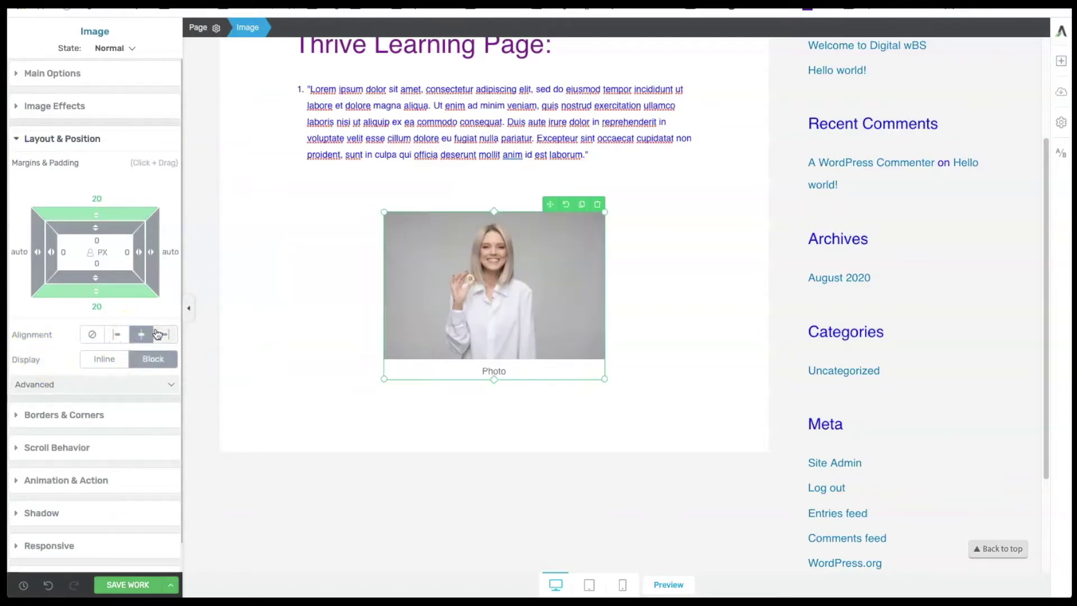
click(166, 334)
drag(122, 208, 97, 218)
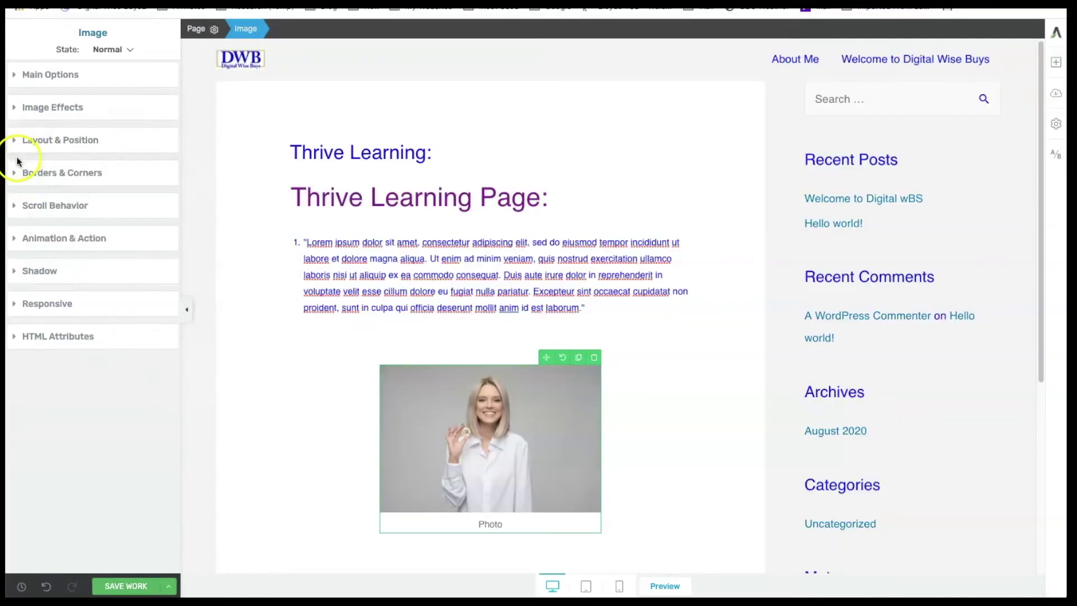
Add a solid black 4 px border to all sides of the image
click(16, 174)
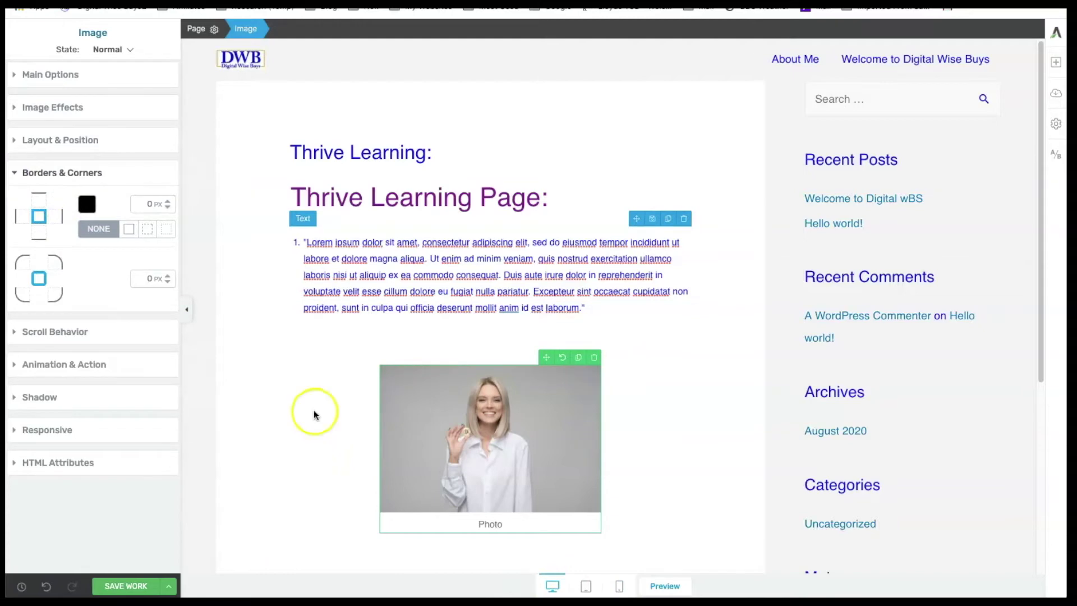
click(39, 238)
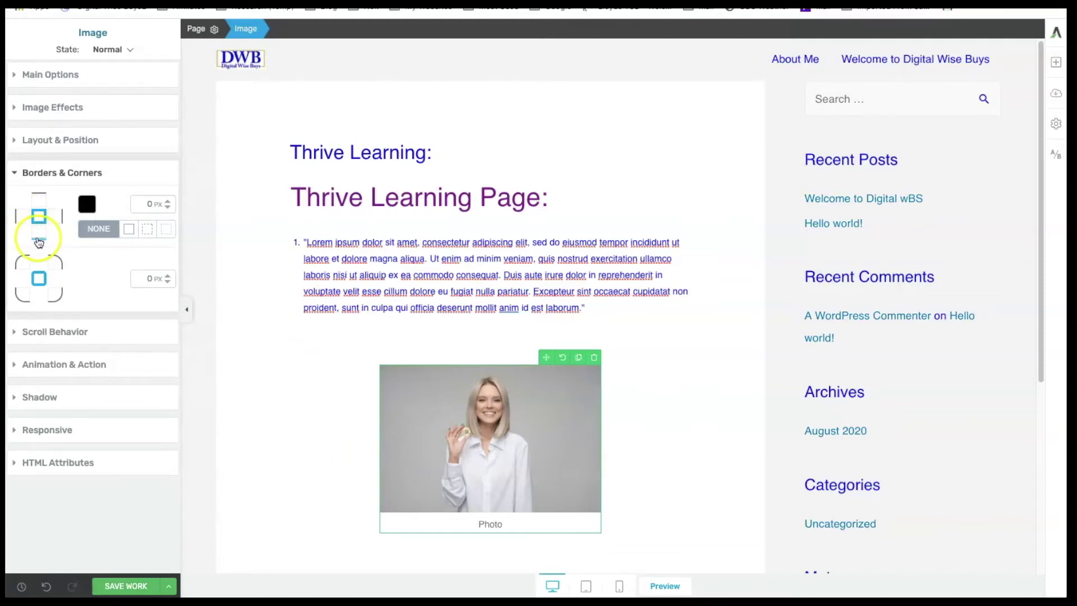
click(63, 220)
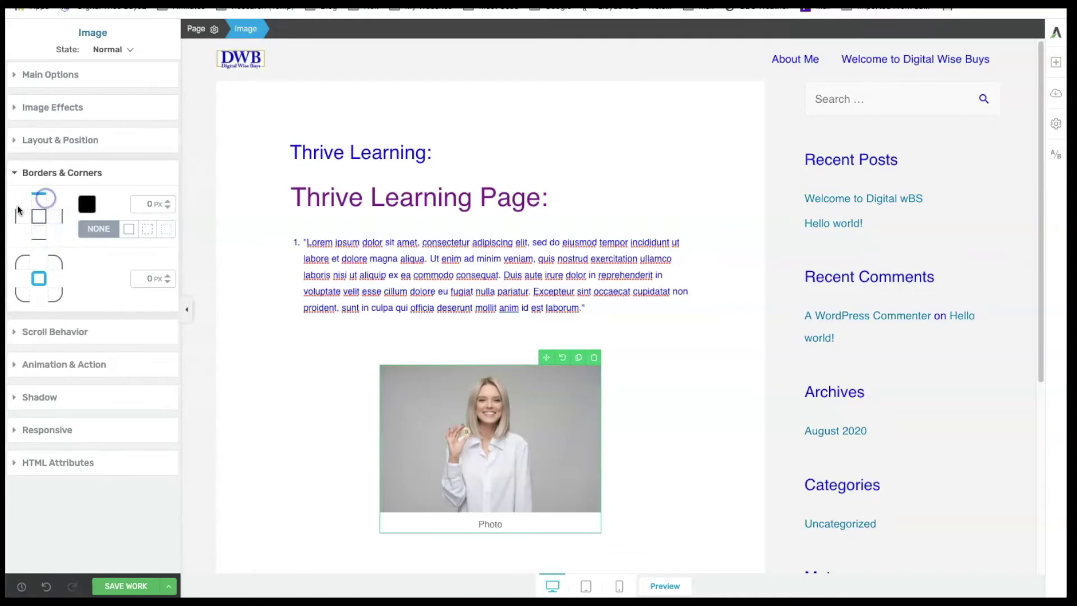
click(17, 215)
click(40, 217)
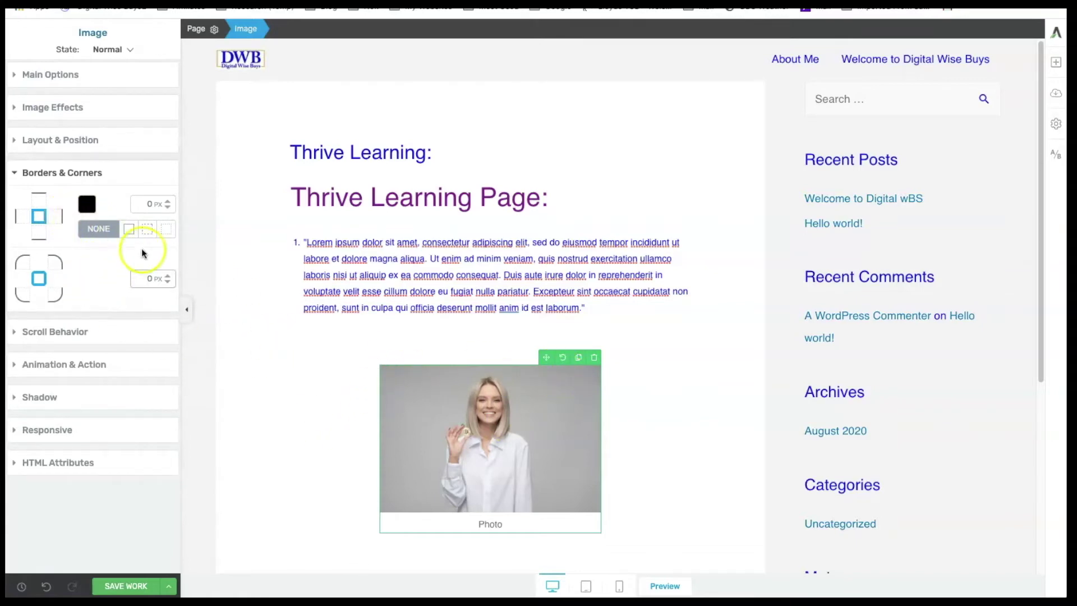
click(170, 201)
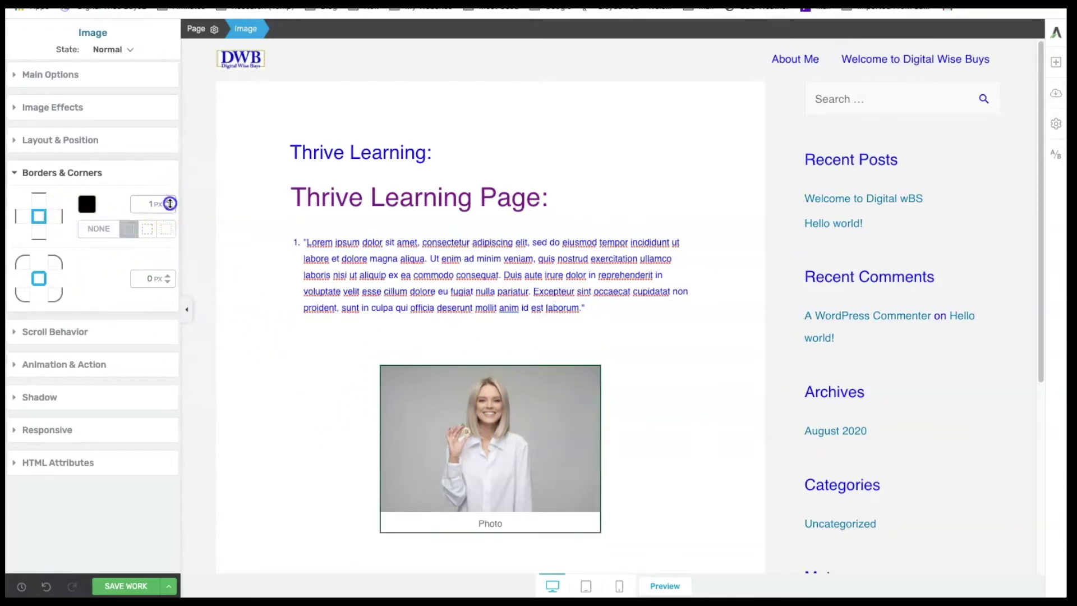
drag(169, 201, 170, 194)
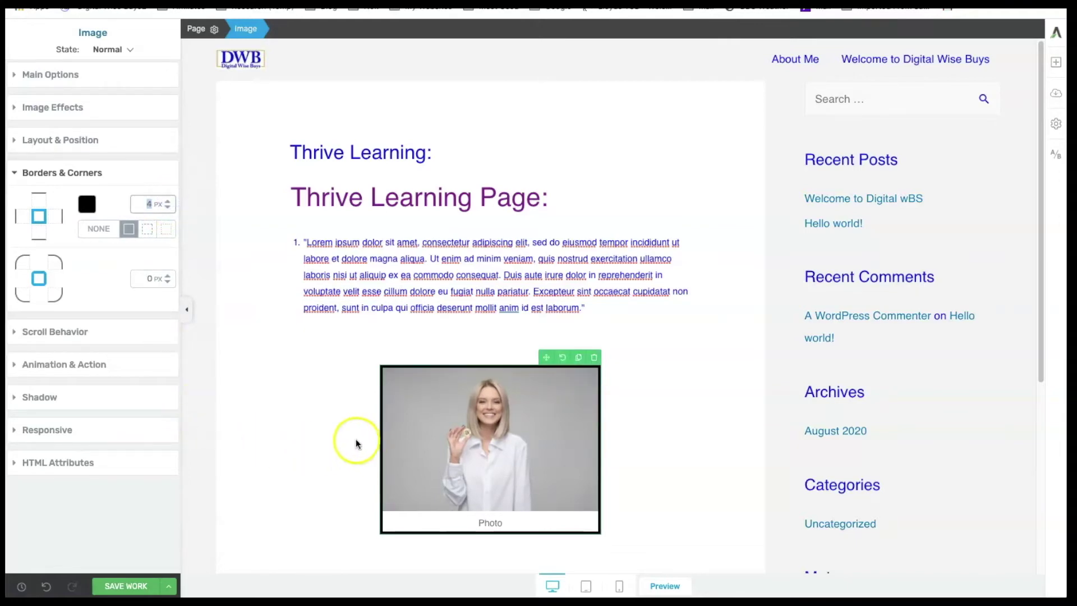
Try the saved blue and red colors on the image border and set it back to black
click(87, 204)
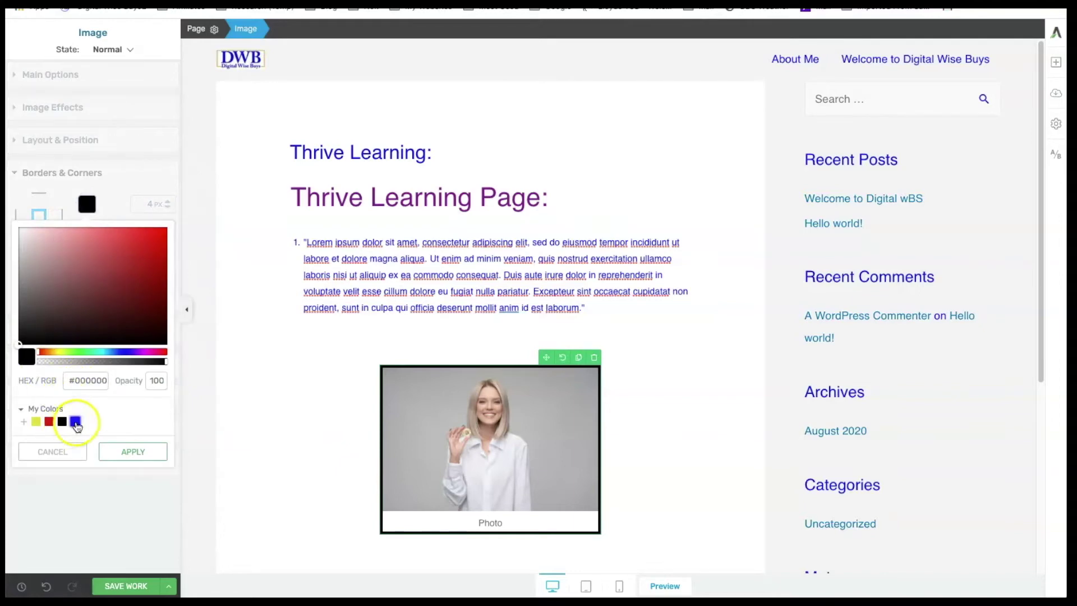
click(76, 422)
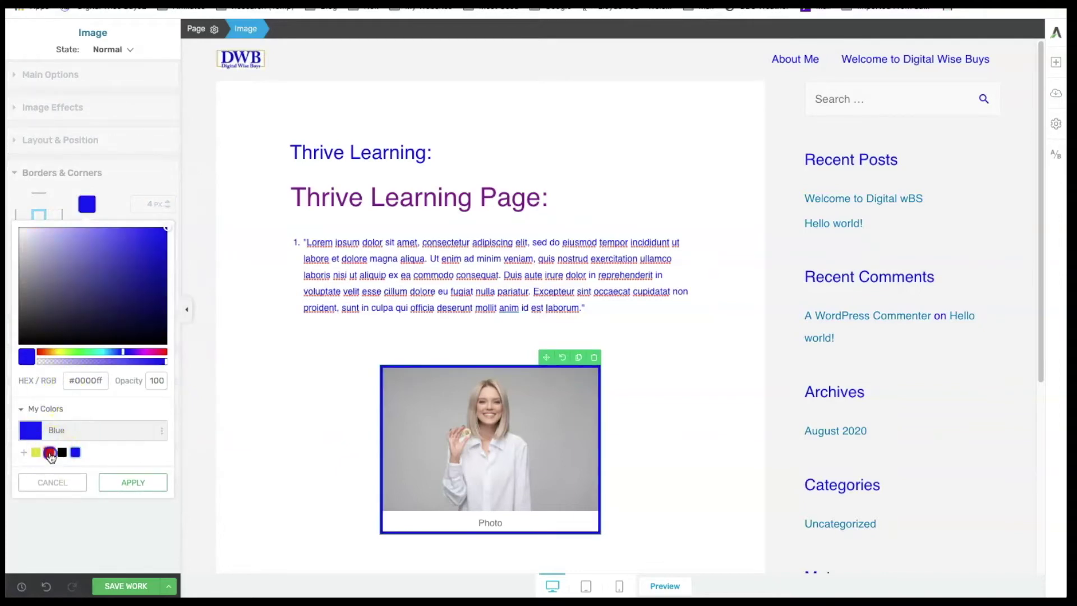
click(48, 452)
click(62, 452)
click(288, 373)
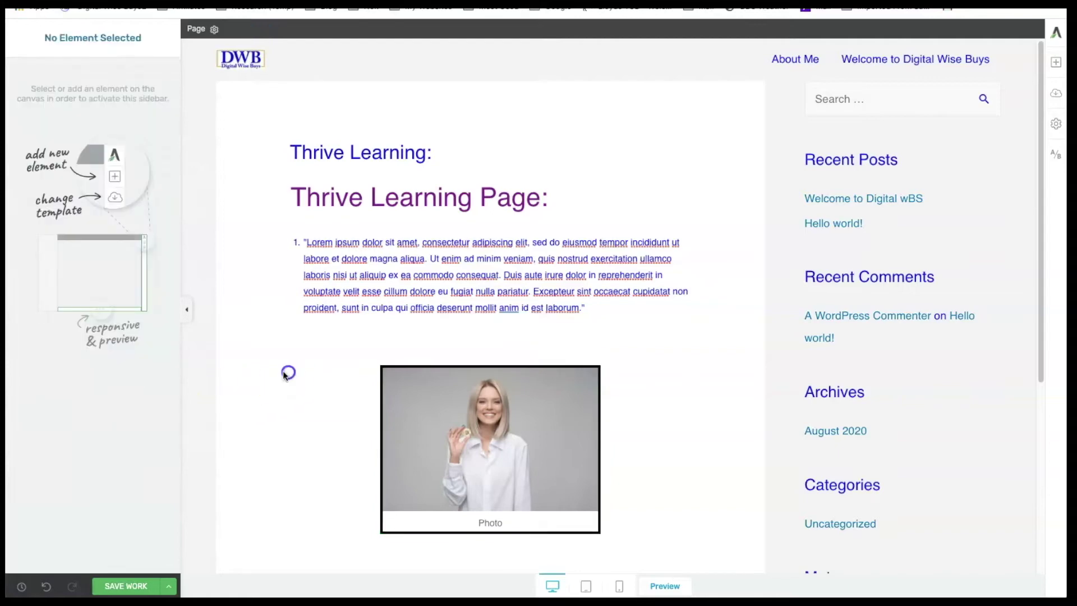
Try the dashed style on the image border, return to solid, and try adjusting the corner radius, leaving it at 0 px
click(468, 417)
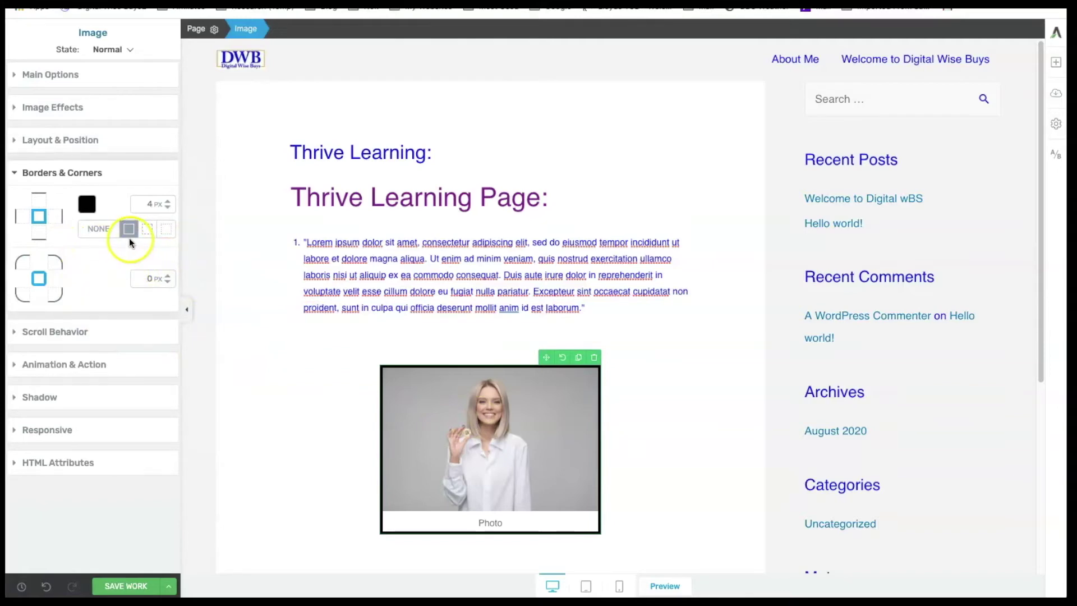
click(146, 229)
click(130, 230)
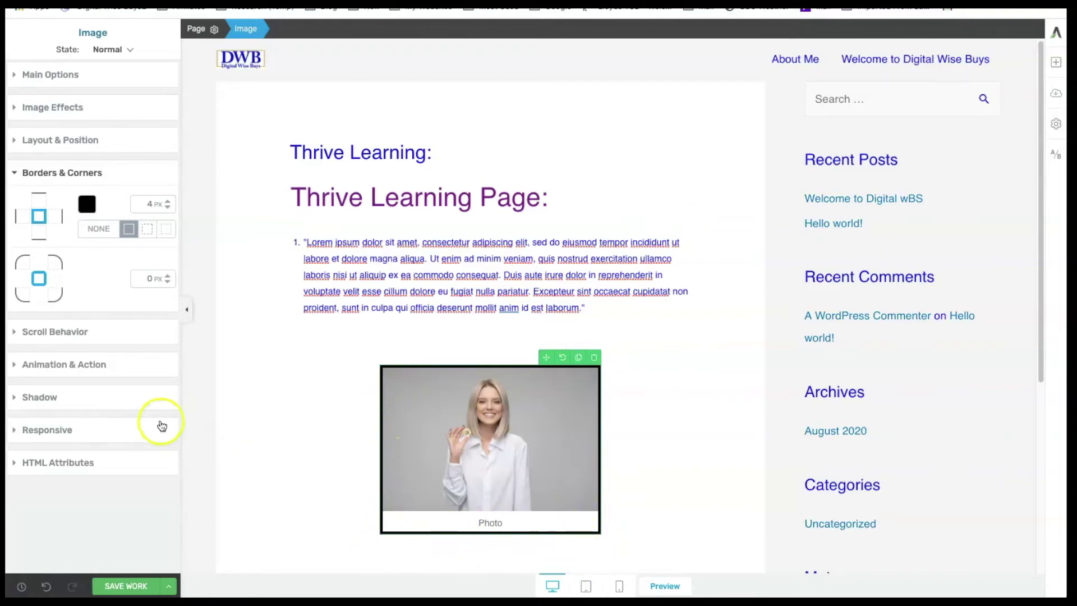
drag(164, 280, 205, 305)
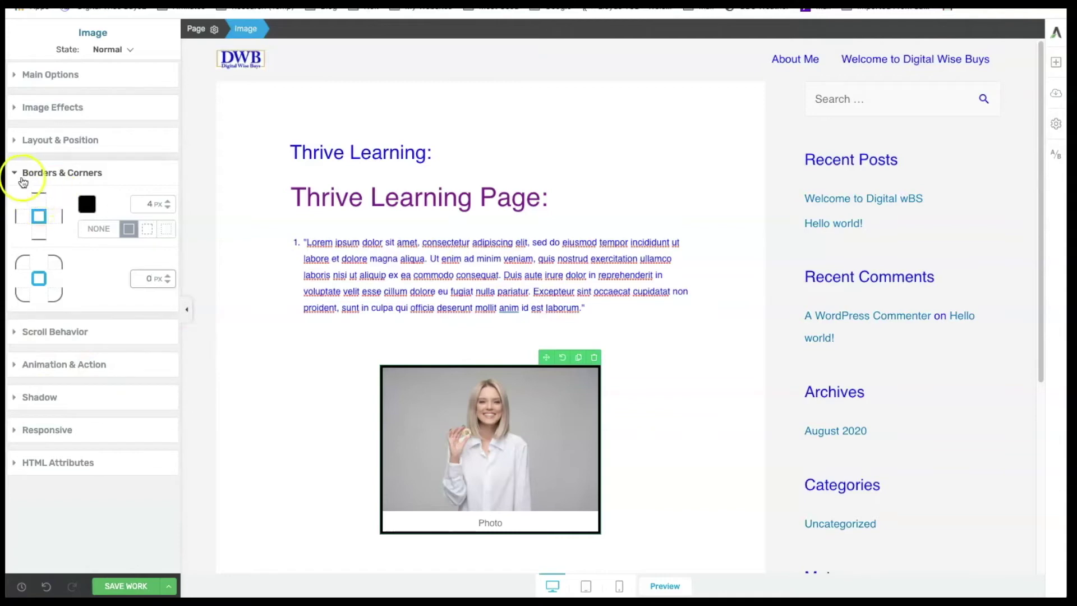
click(24, 175)
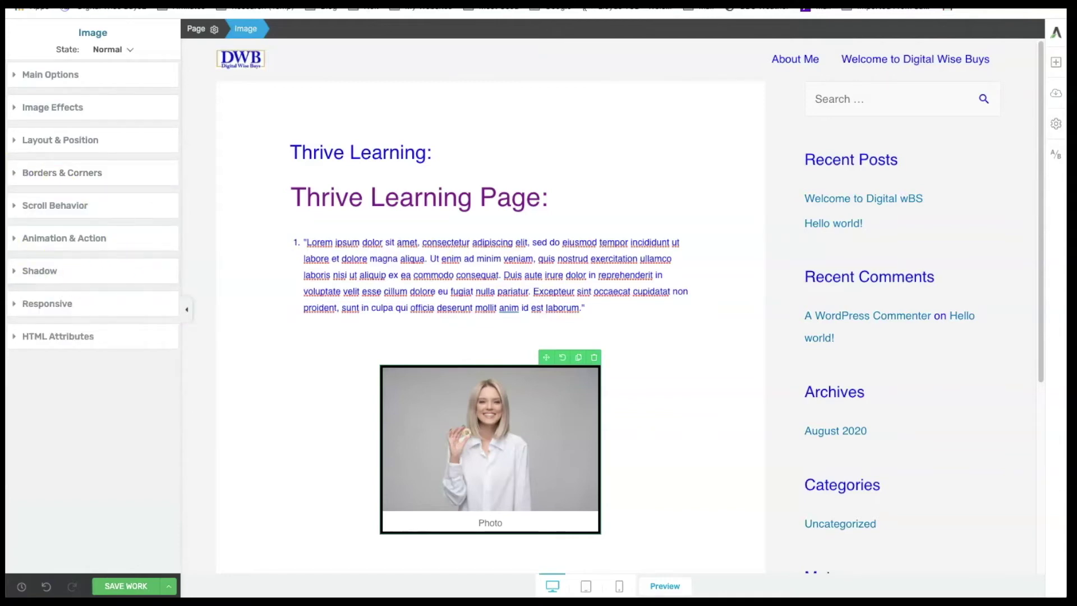
Check the image's Static scroll behavior on the page and change it to Sticky
click(15, 208)
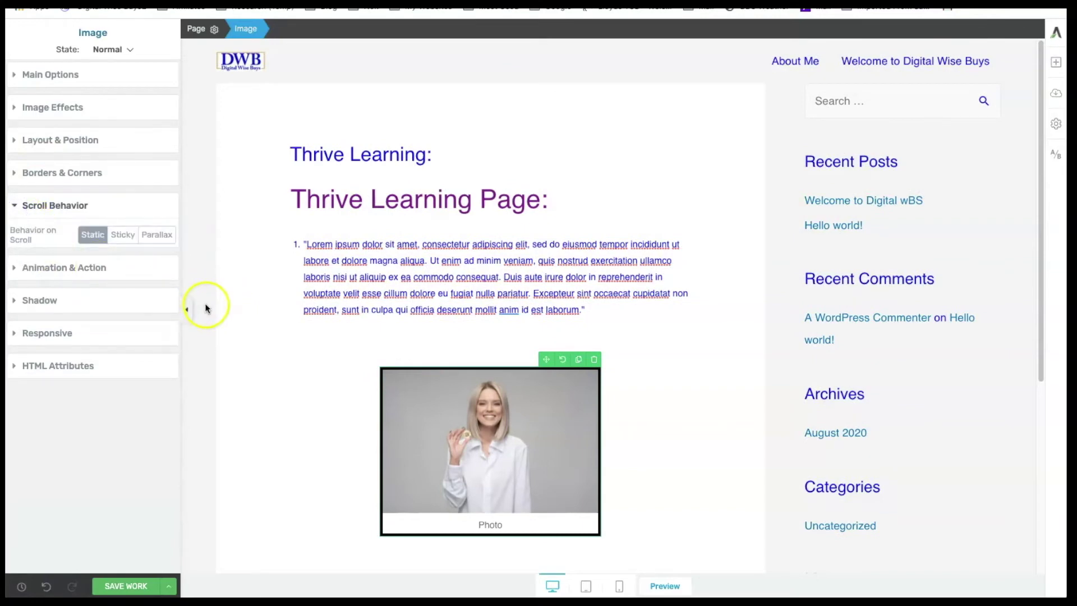
scroll(333, 430, down, 1)
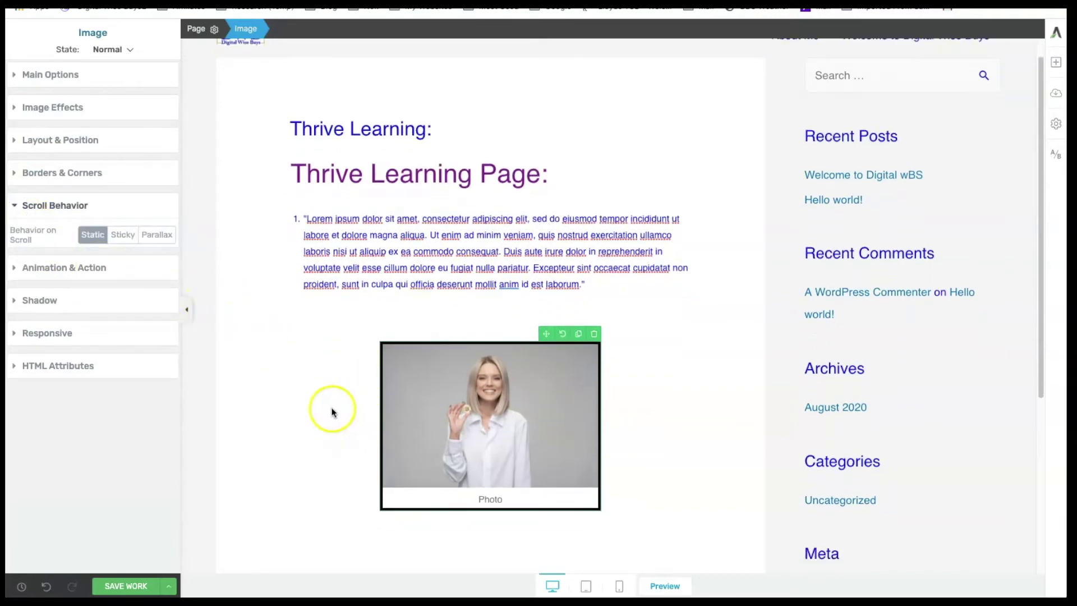
scroll(332, 412, down, 5)
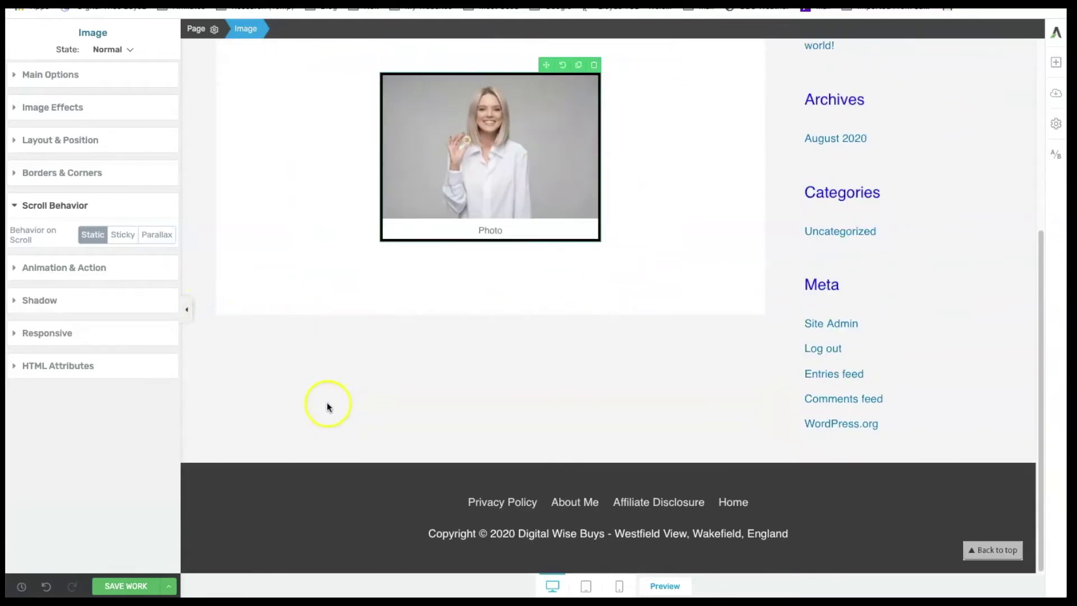
scroll(352, 396, up, 5)
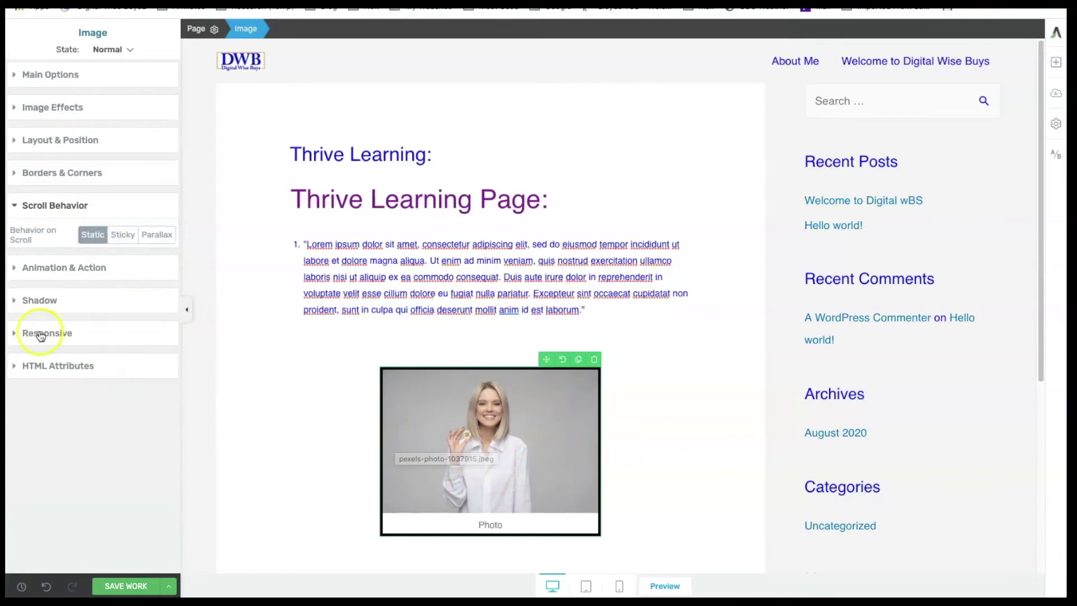
click(121, 234)
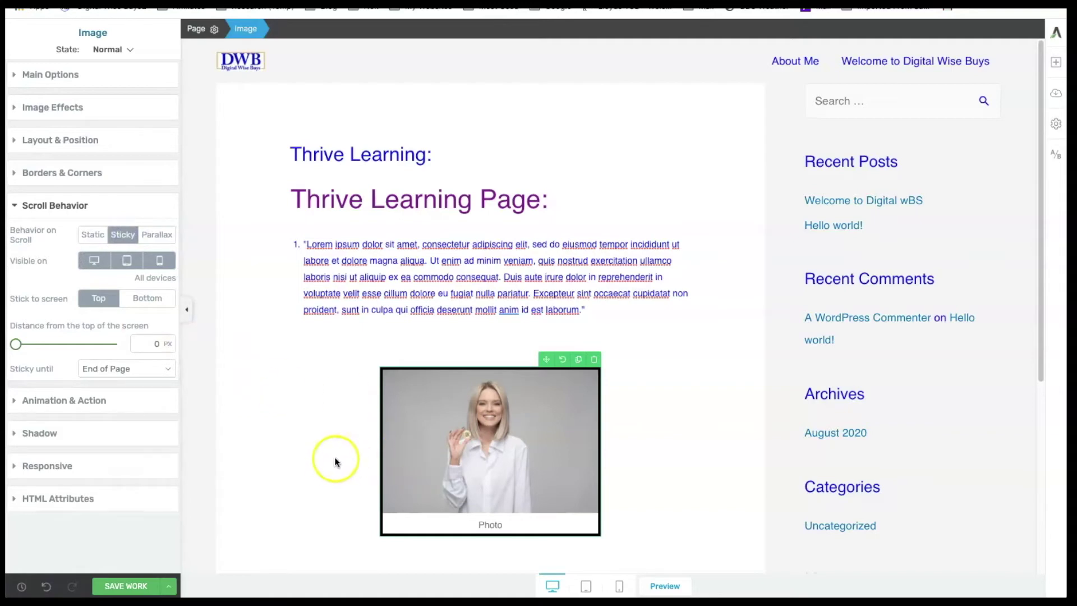
scroll(332, 447, down, 5)
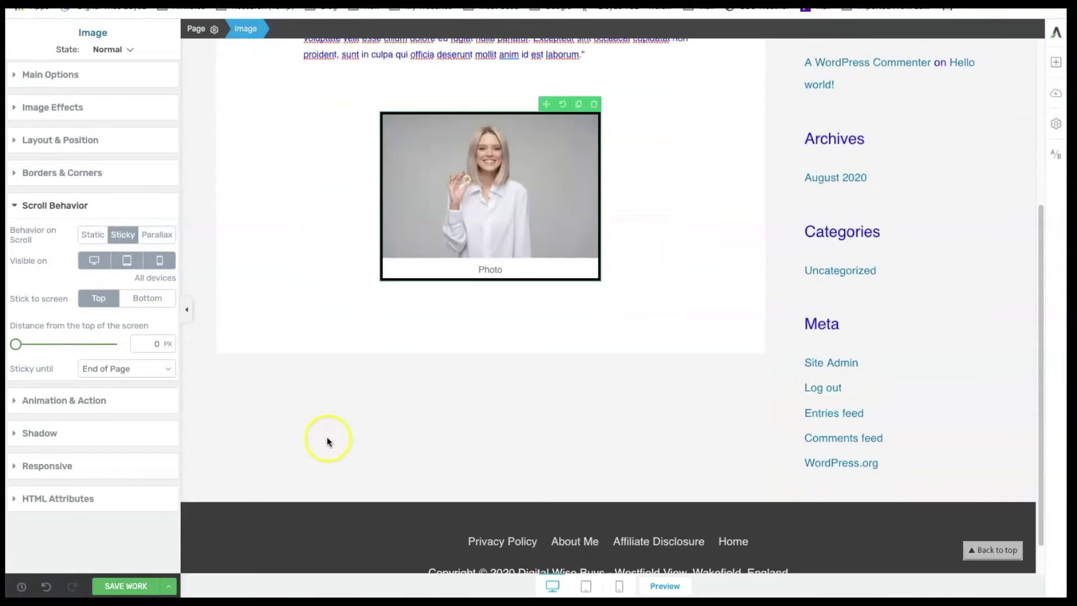
scroll(327, 440, down, 1)
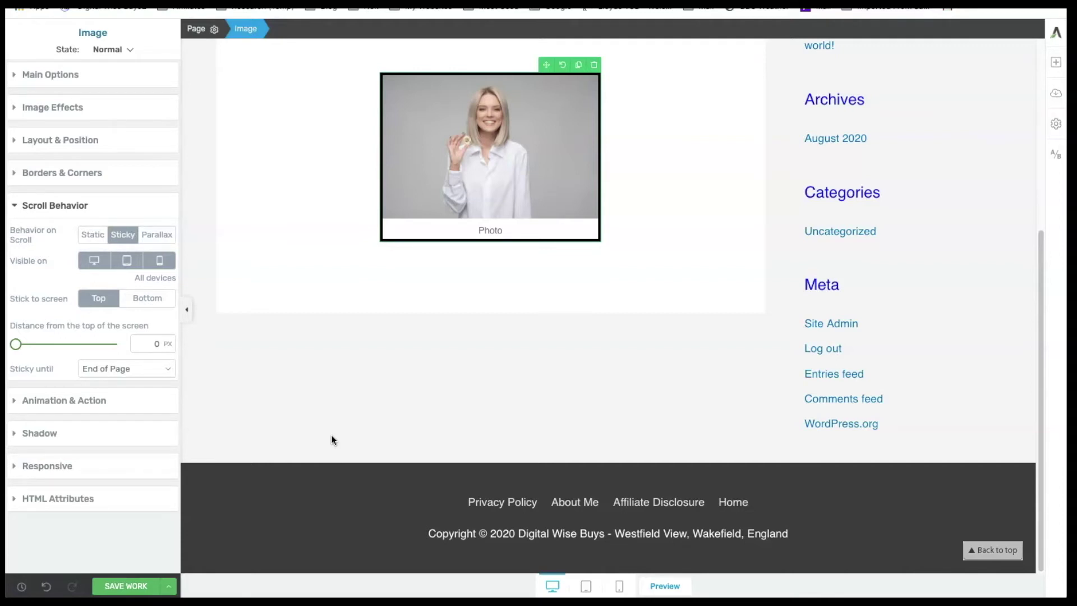
click(330, 437)
Try a 28 px distance from the top of the screen for the sticky image, reset it to 0, and review the sticky end-point options
mouse_move(16, 343)
mouse_down()
mouse_move(56, 345)
mouse_move(12, 351)
mouse_up()
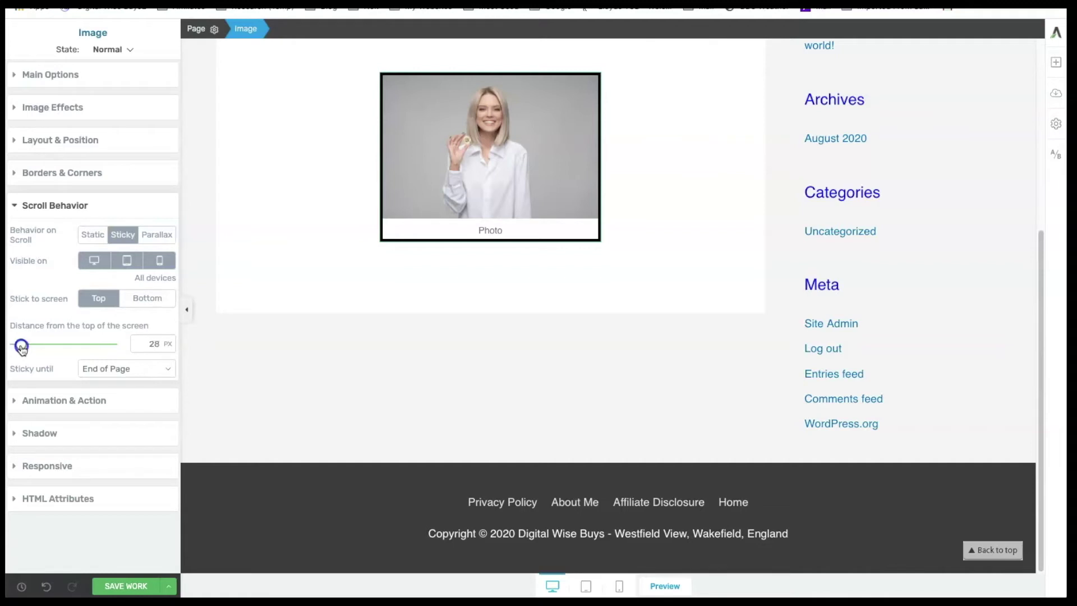
mouse_move(22, 348)
mouse_down()
mouse_move(45, 347)
mouse_move(11, 348)
mouse_up()
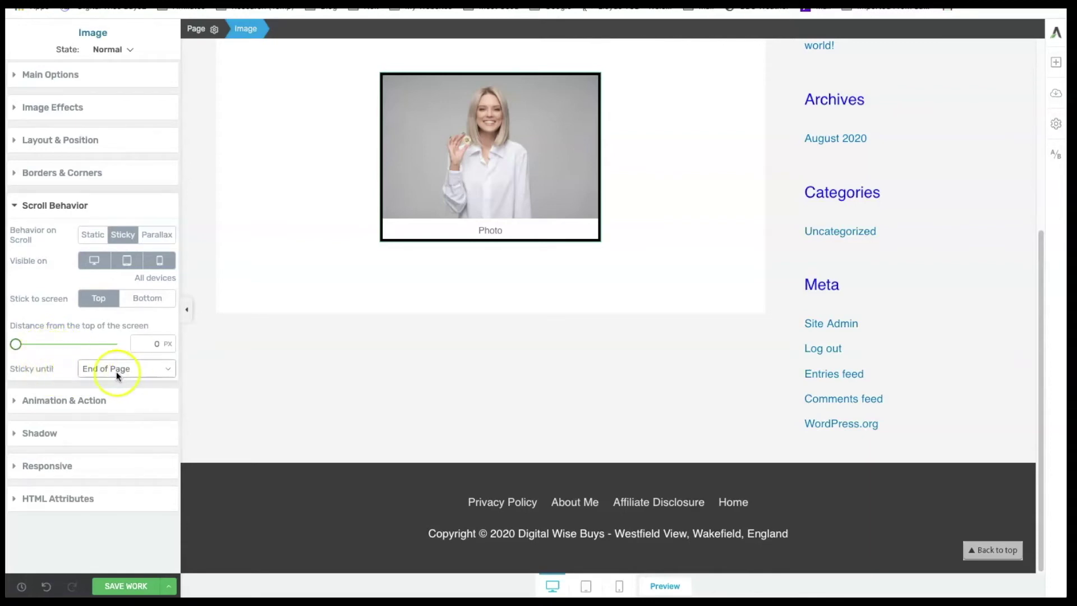
click(168, 369)
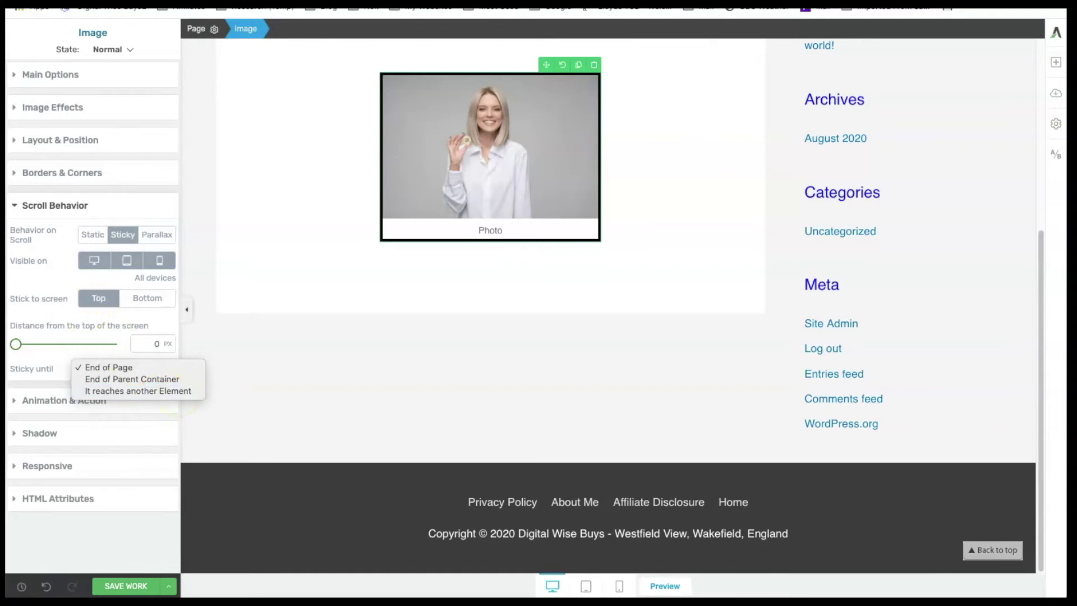
click(16, 206)
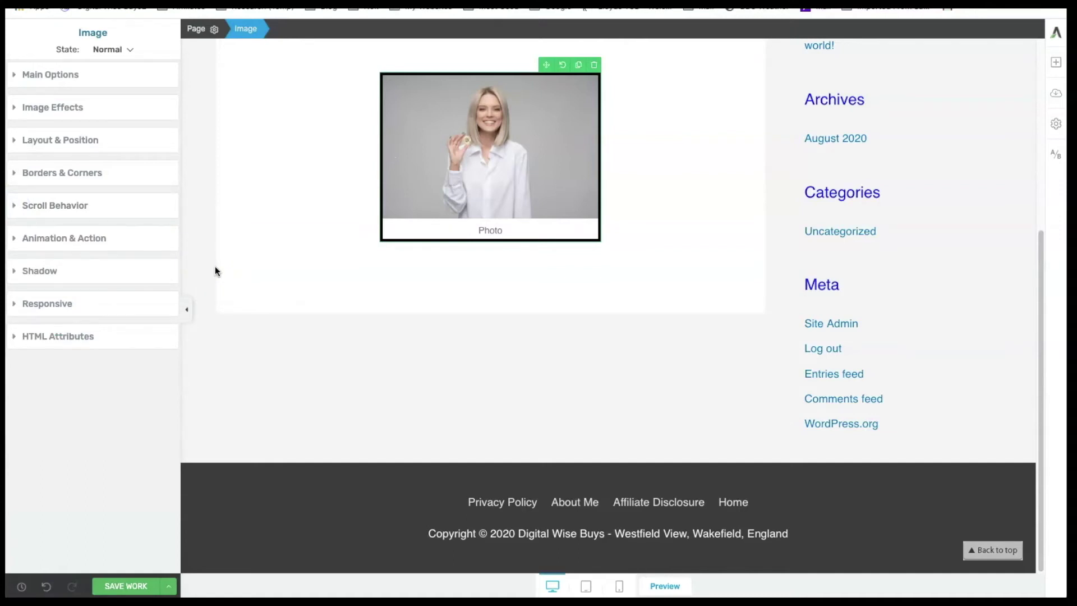
Start adding an animation to the image, trying "Slide, bottom" and "Slide, right"
click(16, 238)
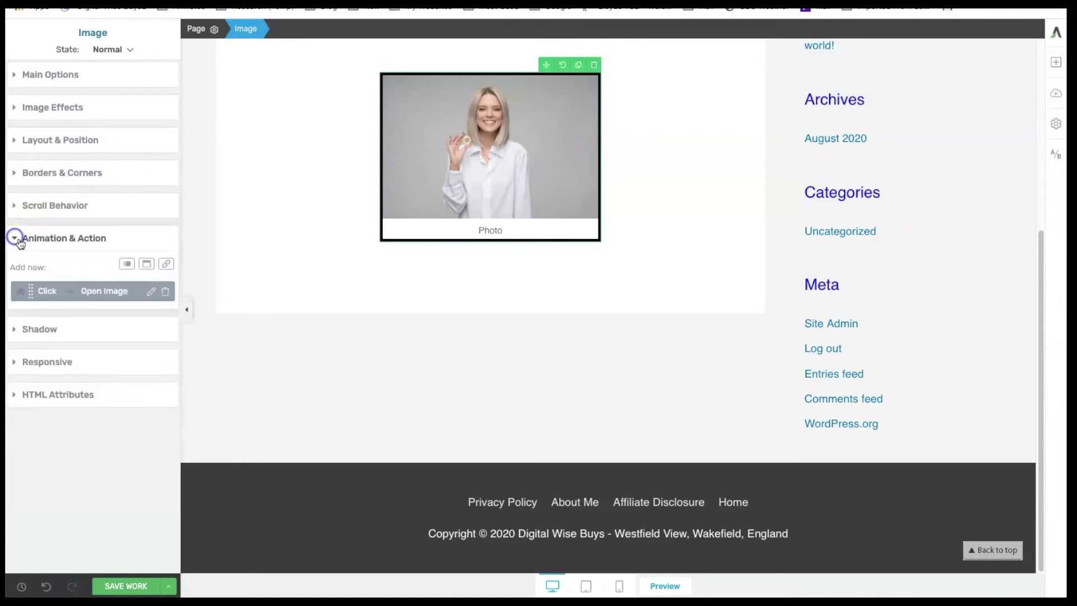
click(127, 266)
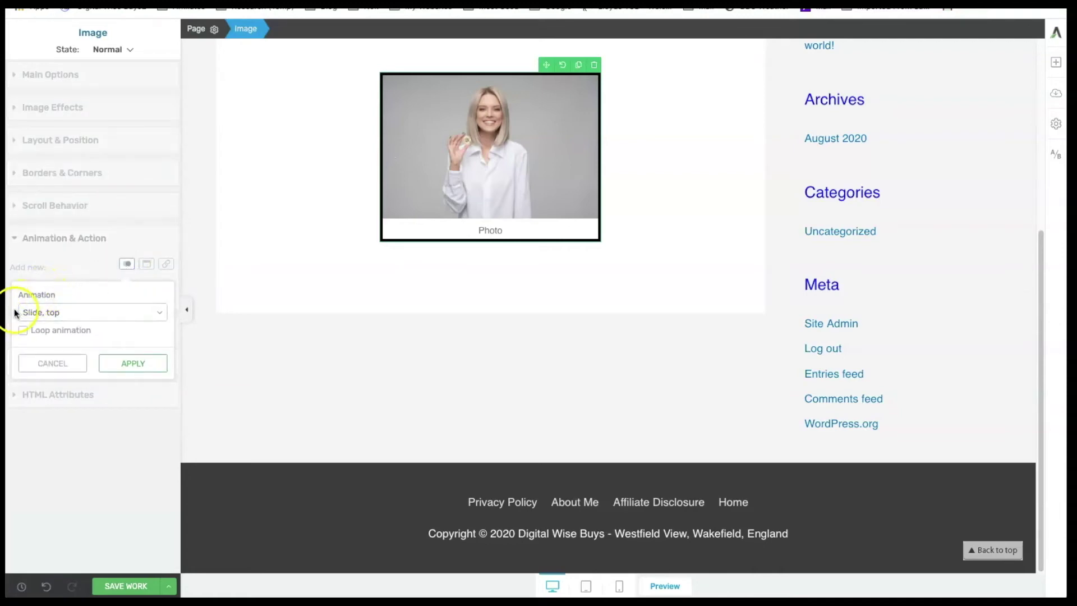
click(159, 312)
click(104, 347)
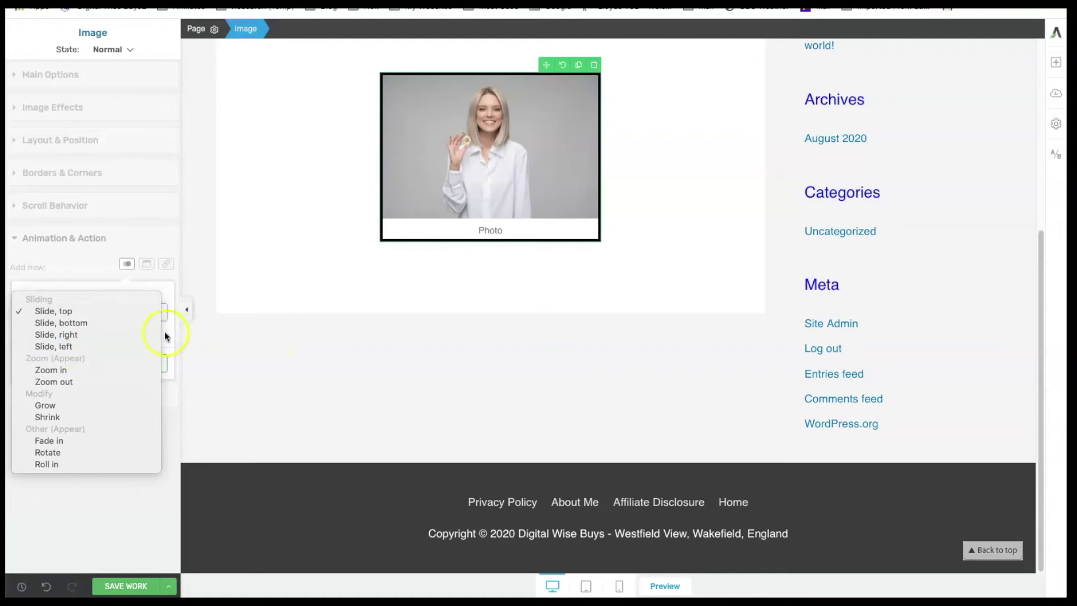
click(49, 324)
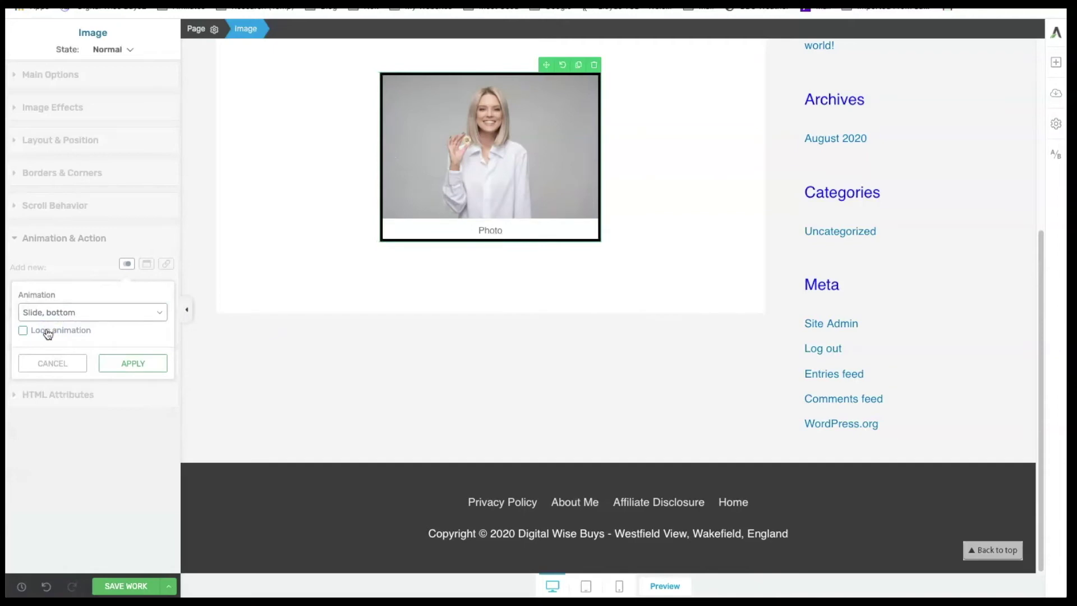
click(48, 312)
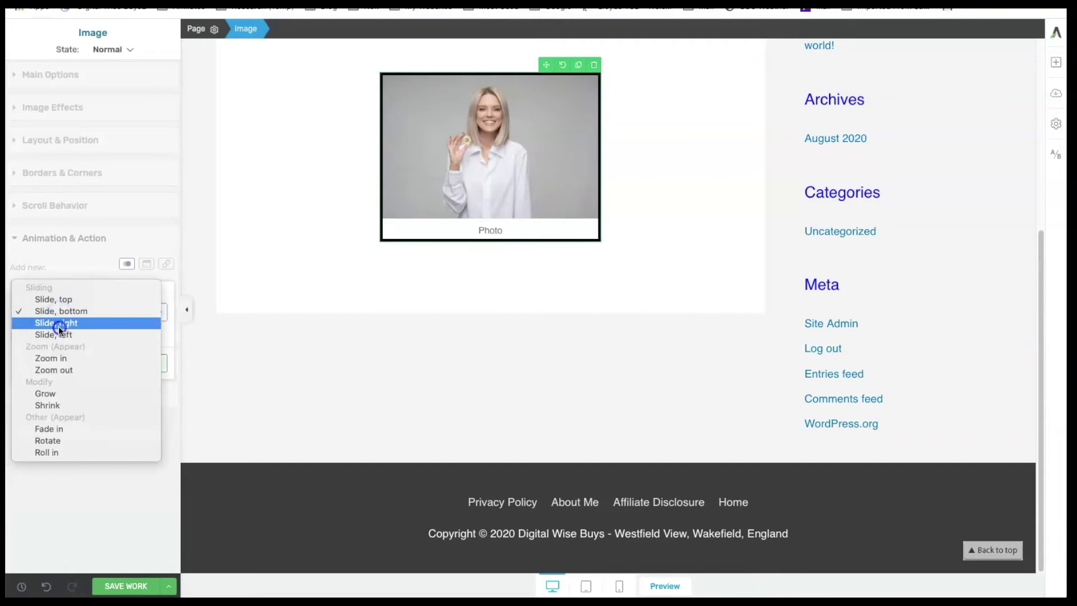
click(58, 325)
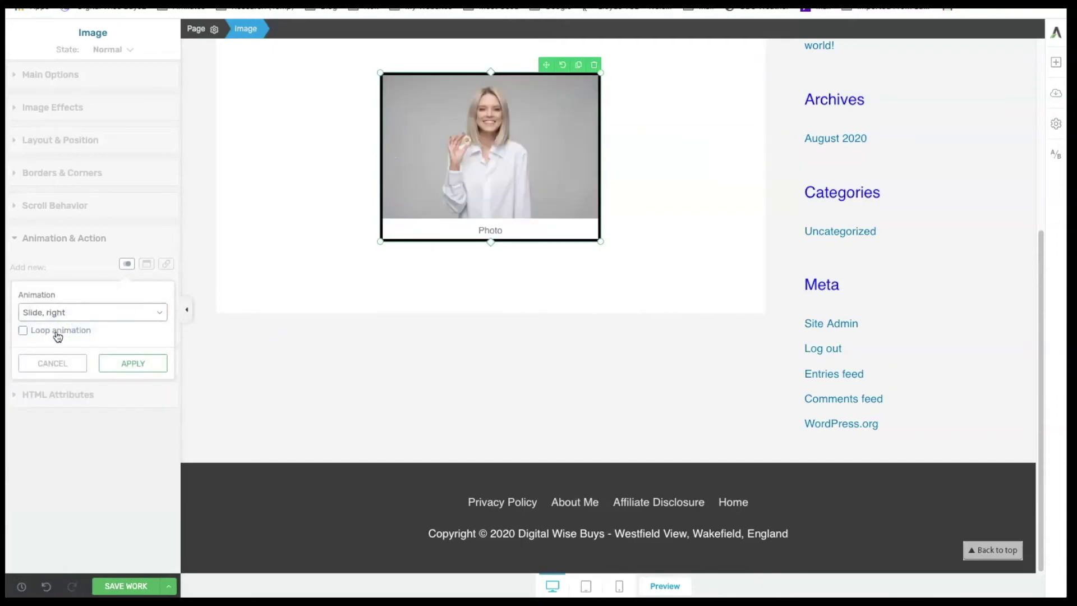
Try the Zoom in, Shrink and Rotate animations on the image
click(61, 311)
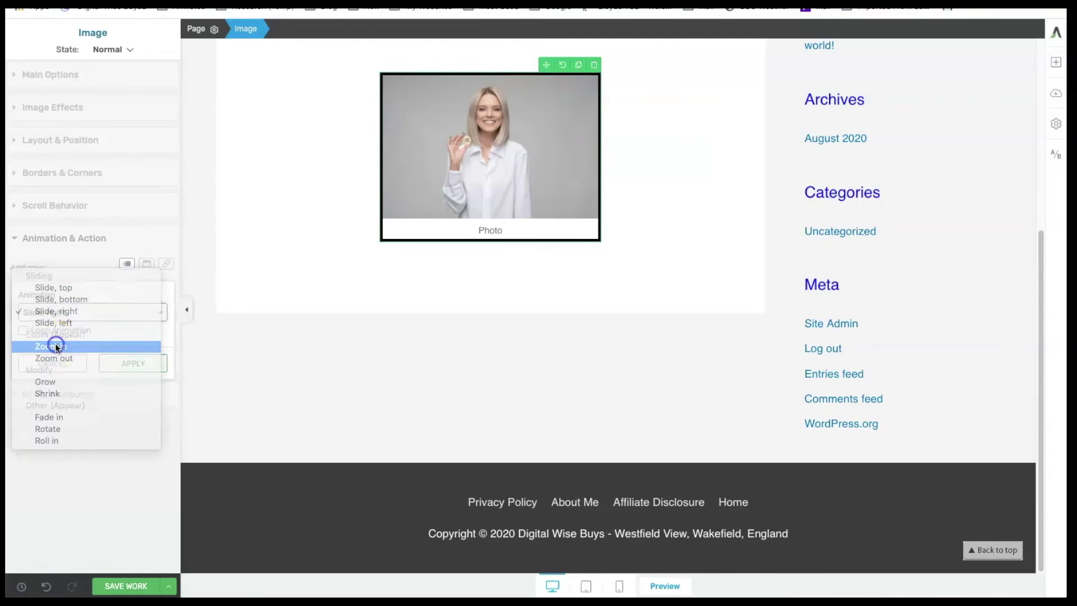
click(55, 347)
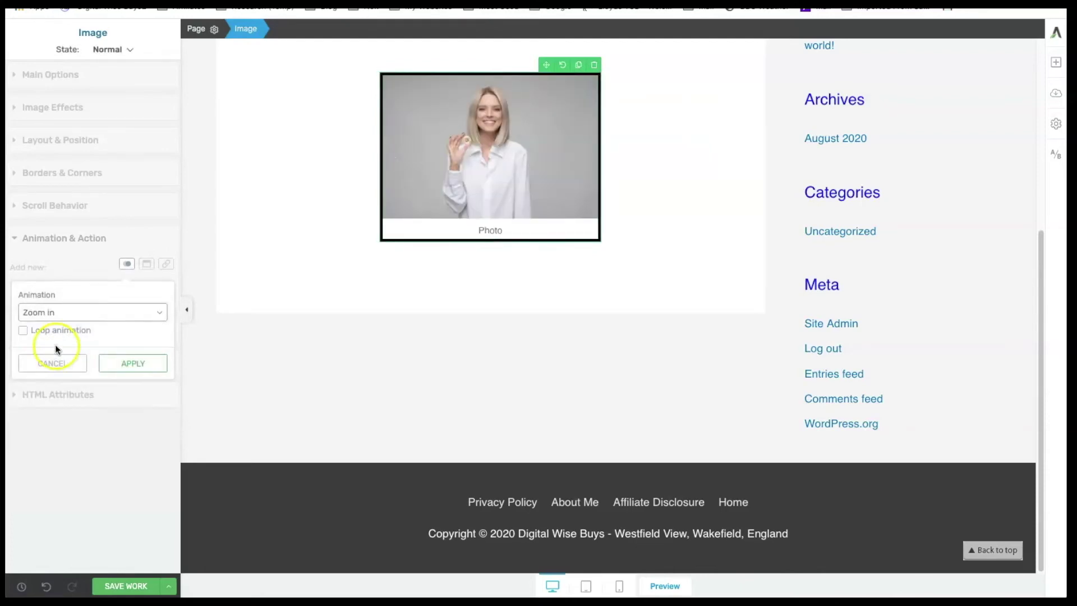
click(60, 310)
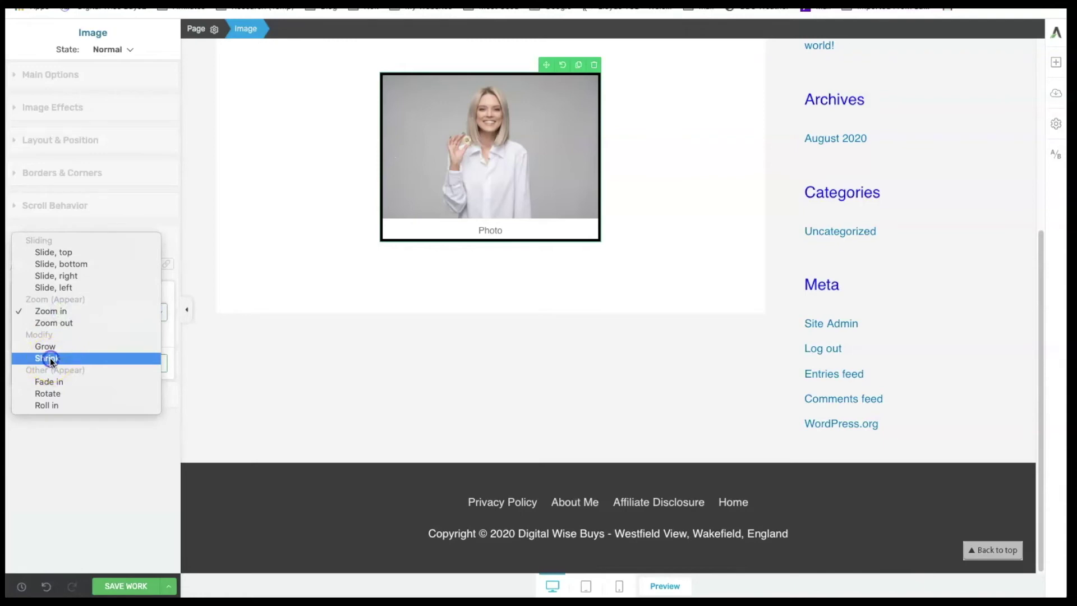
click(49, 357)
click(49, 312)
click(52, 344)
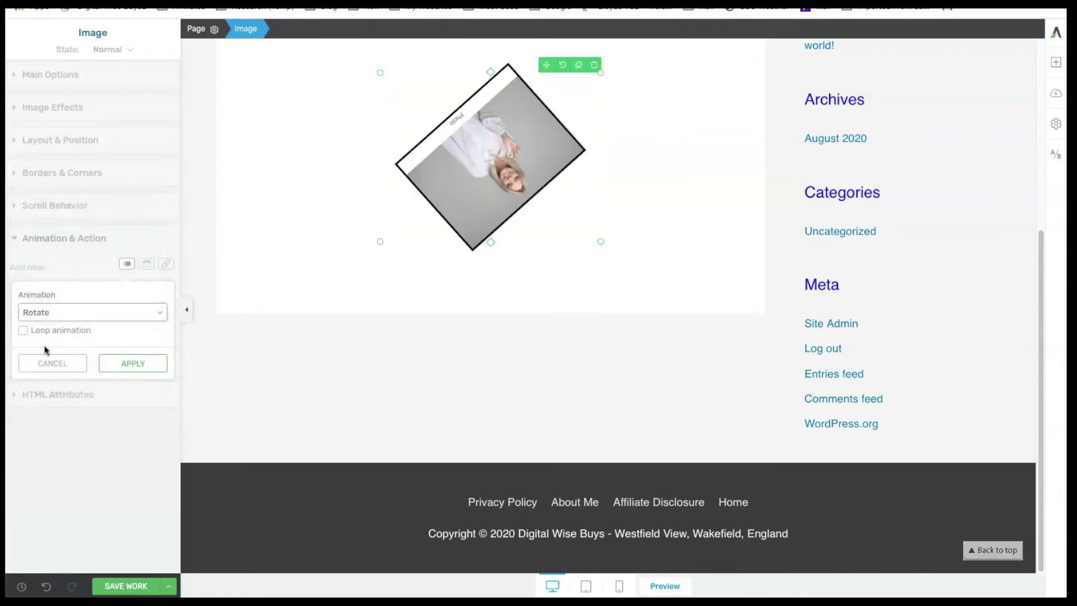
Apply the Roll in animation to the image without looping
click(50, 310)
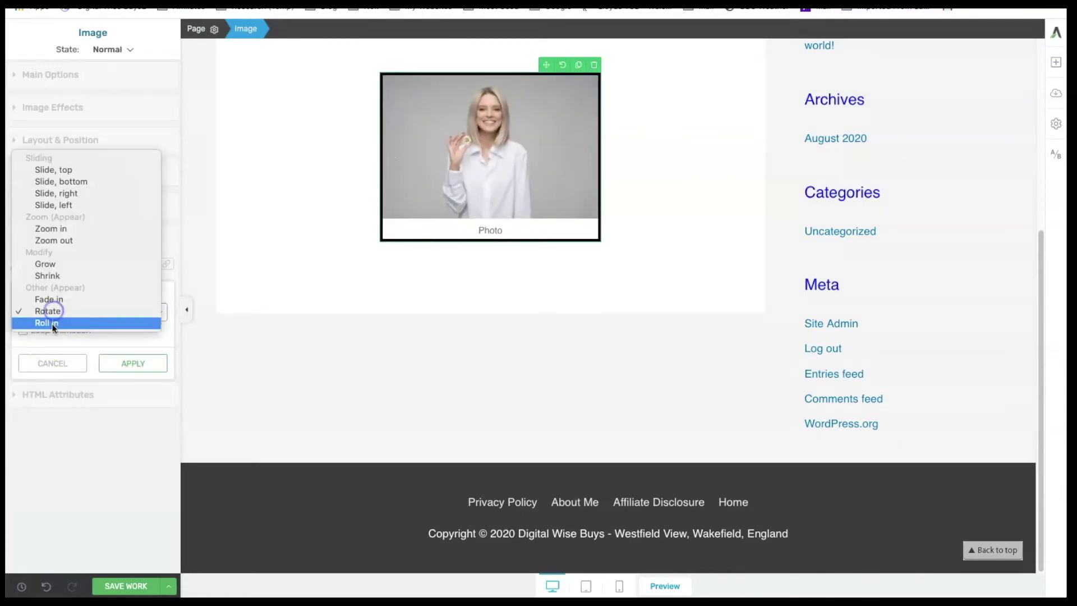
click(51, 325)
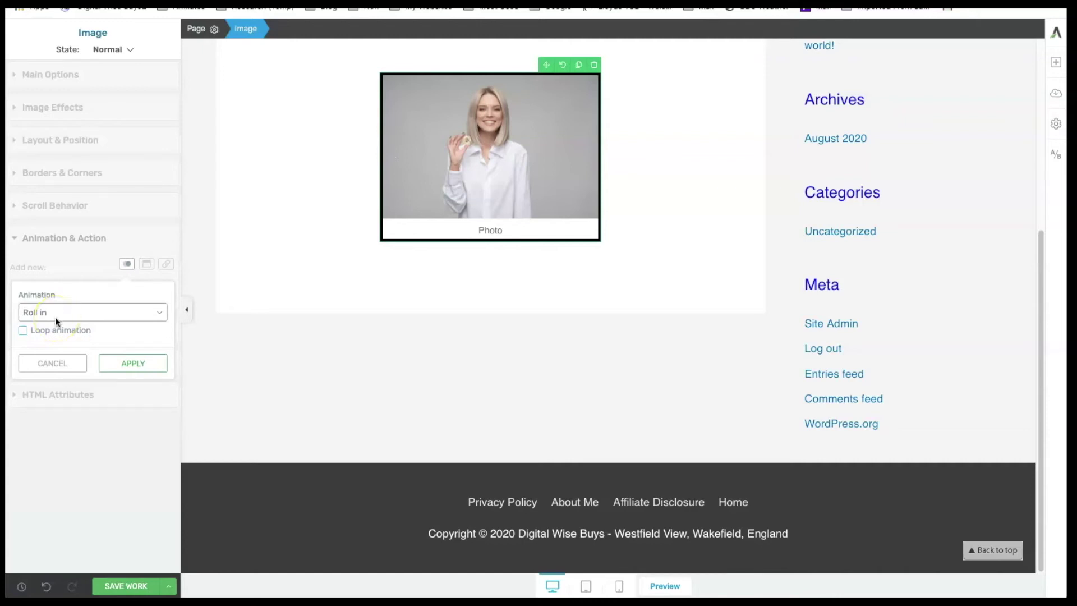
click(135, 360)
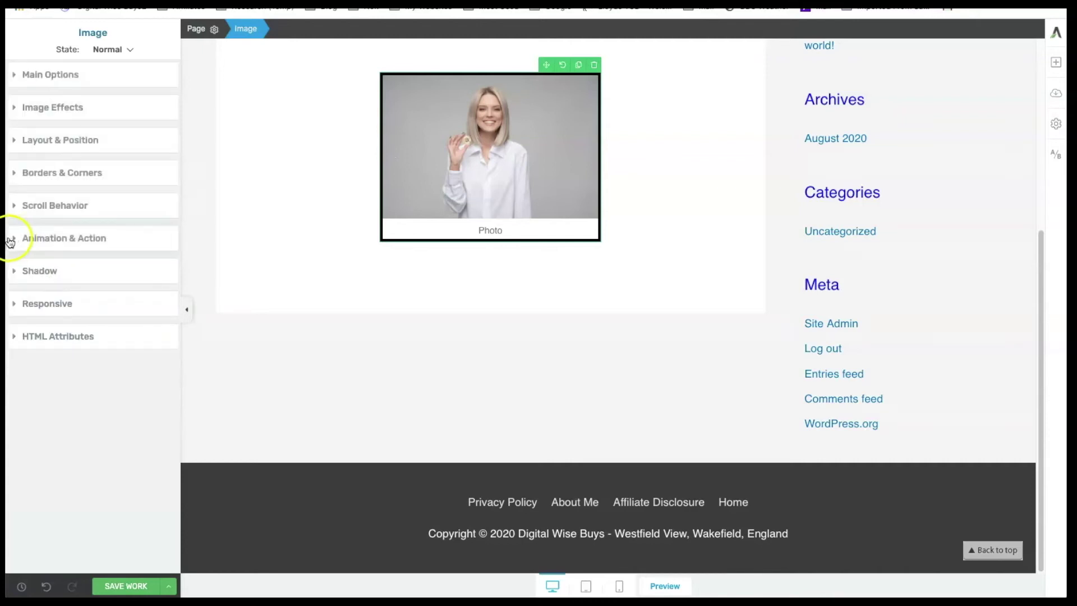
Try a shadow on the image with angle 261°, opacity 45%, distance 3 px, blur 11 px and spread 1 px
click(16, 274)
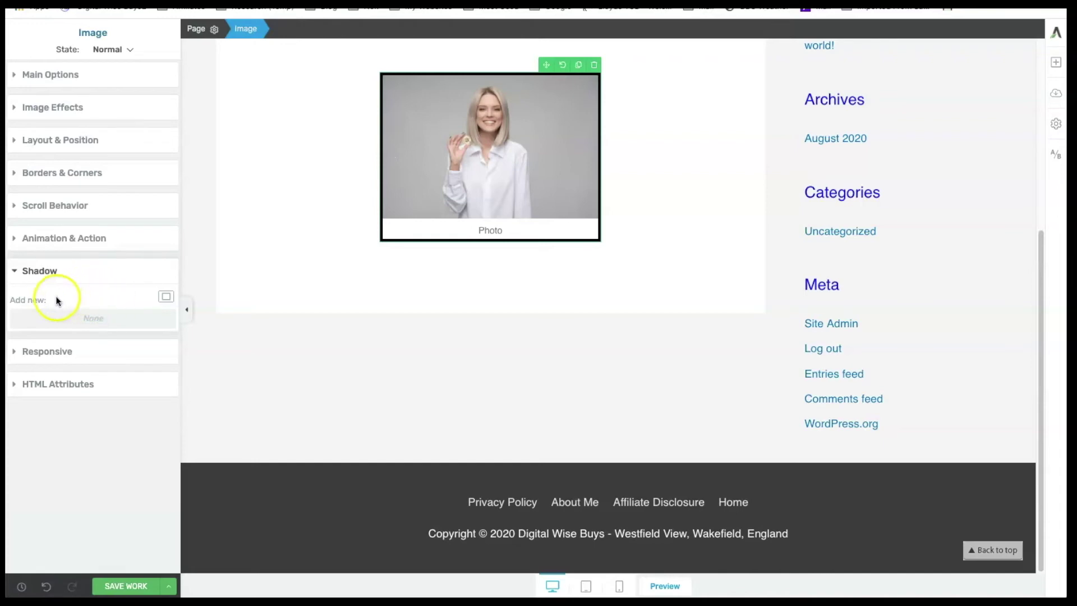
click(165, 296)
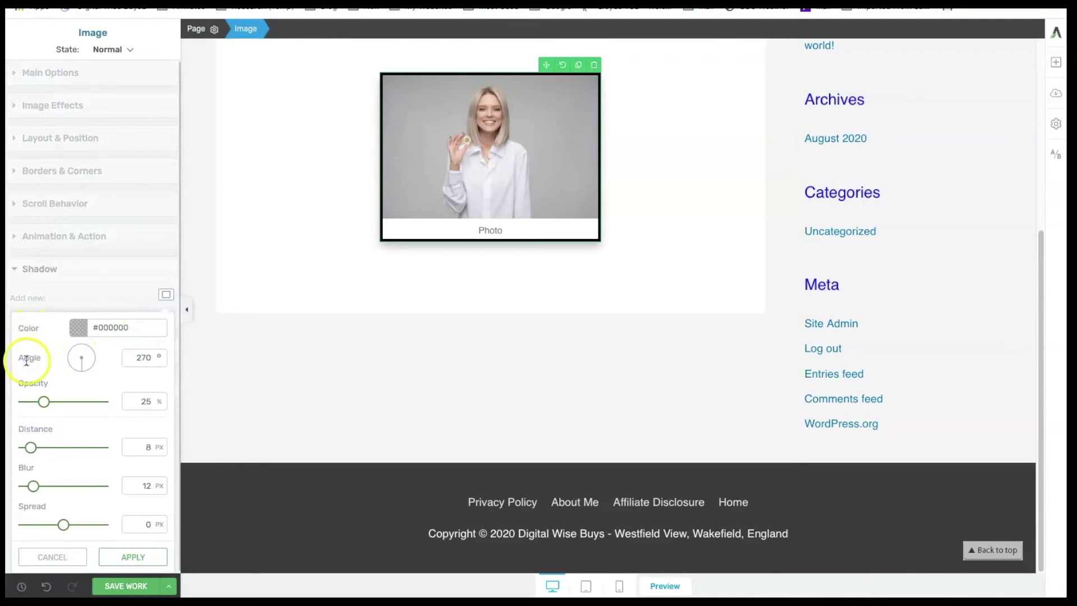
mouse_move(82, 370)
mouse_down()
mouse_move(60, 365)
mouse_move(106, 368)
mouse_move(81, 372)
mouse_up()
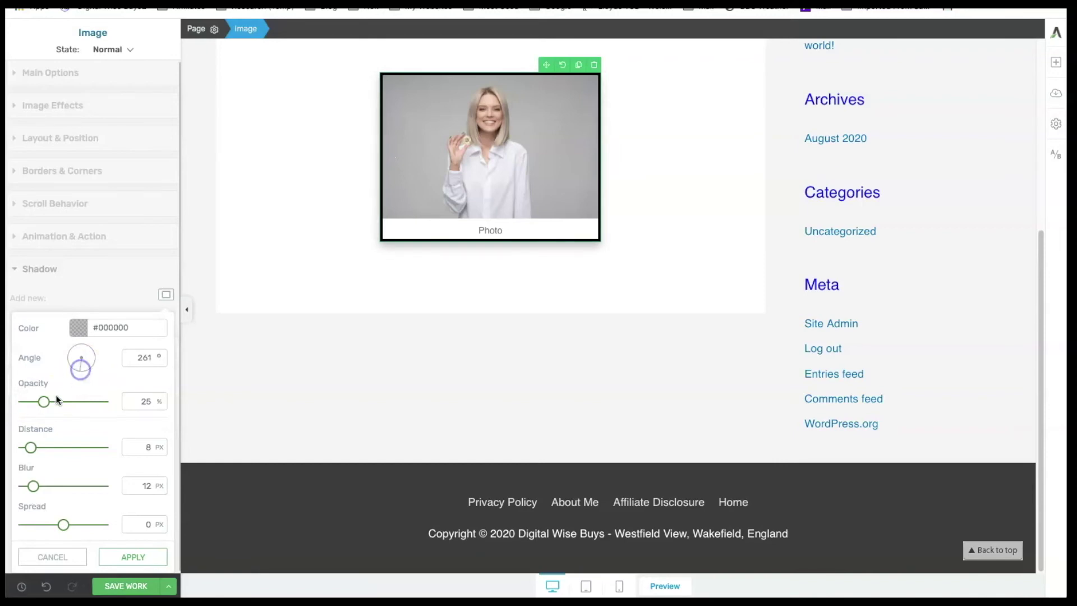
mouse_move(44, 402)
mouse_down()
mouse_move(75, 403)
mouse_move(32, 400)
mouse_move(96, 399)
mouse_move(60, 398)
mouse_up()
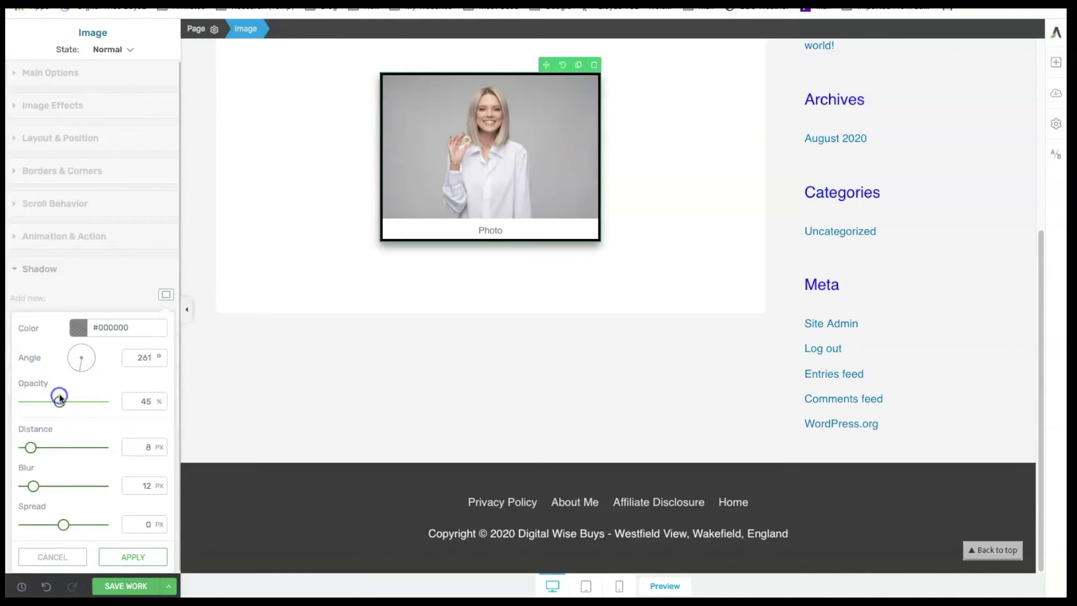
drag(32, 449, 32, 485)
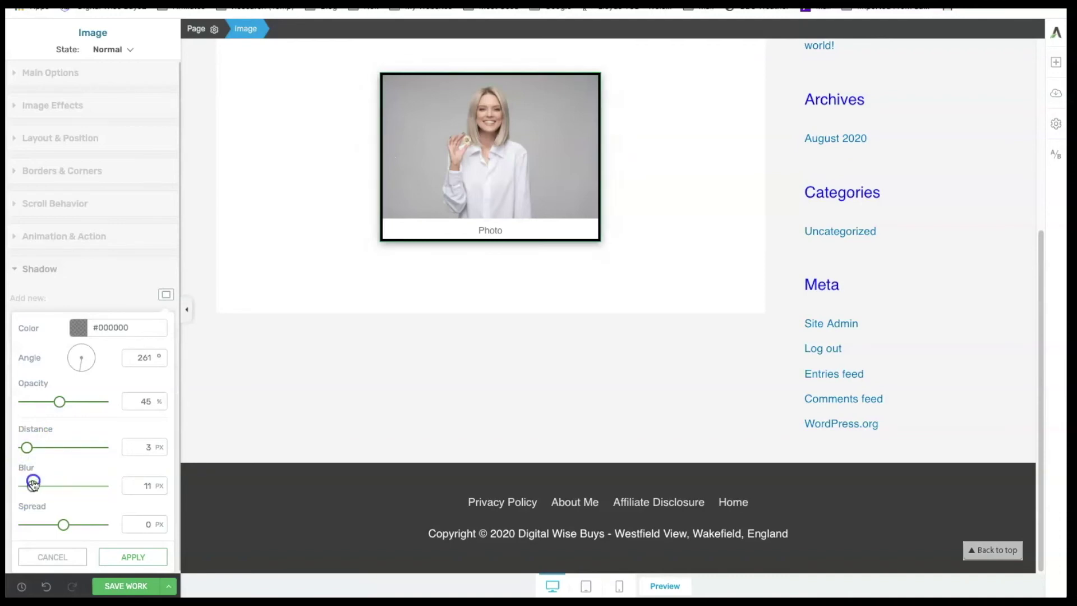
mouse_move(64, 525)
mouse_down()
mouse_move(87, 525)
mouse_move(64, 525)
mouse_up()
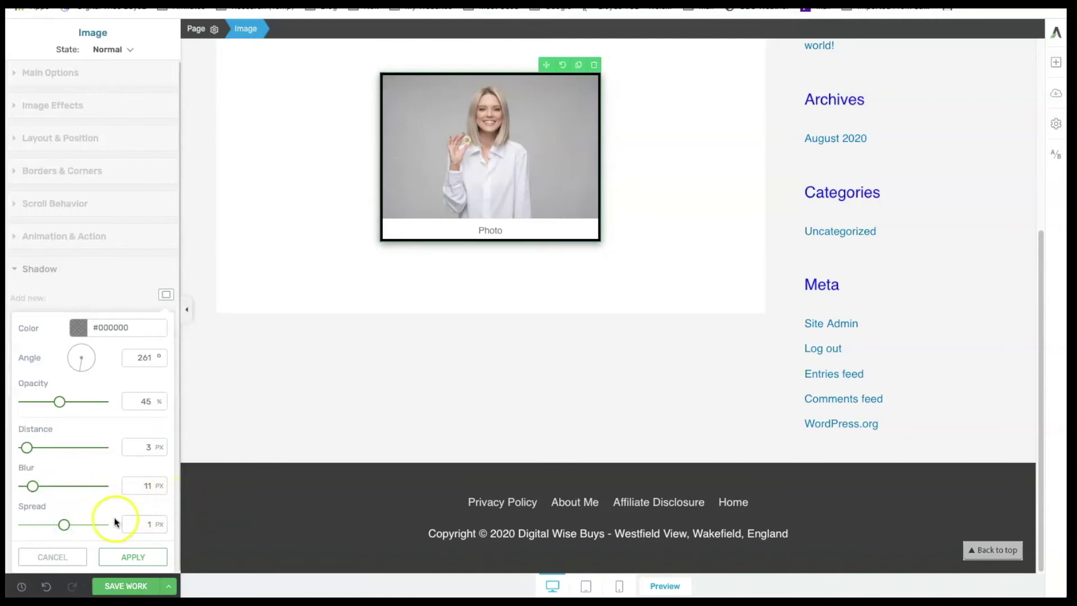
click(56, 558)
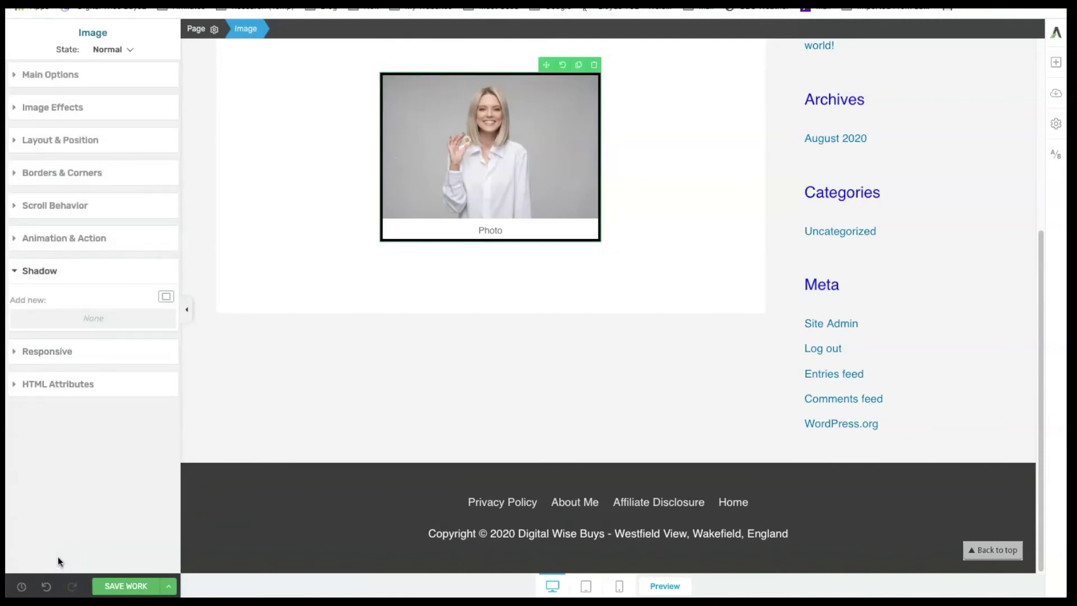
Try hiding the image on desktop, tablet and mobile, restoring its visibility to all devices
click(47, 351)
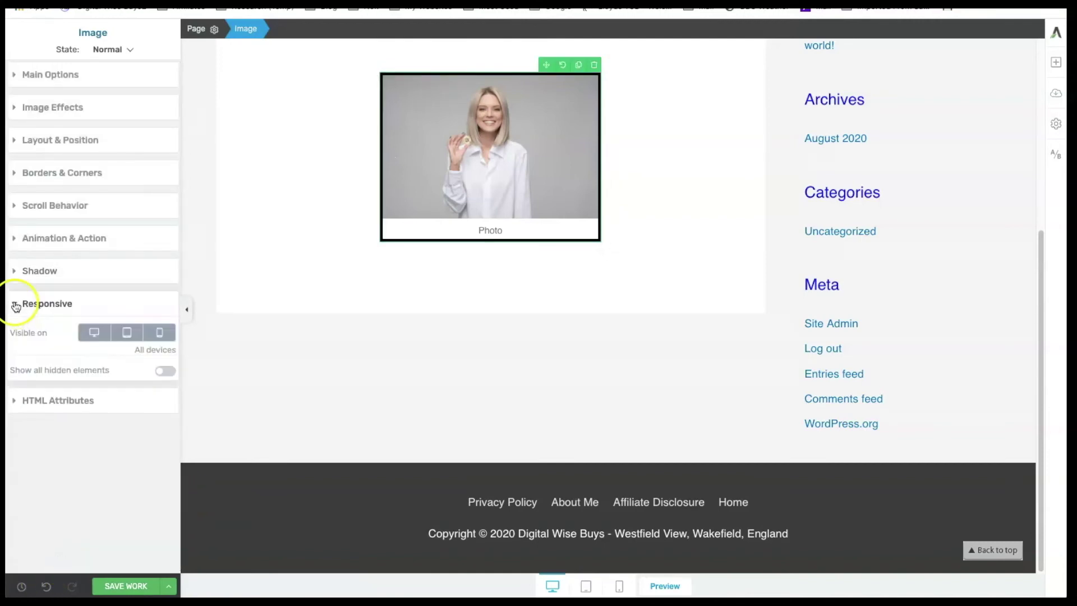
click(95, 334)
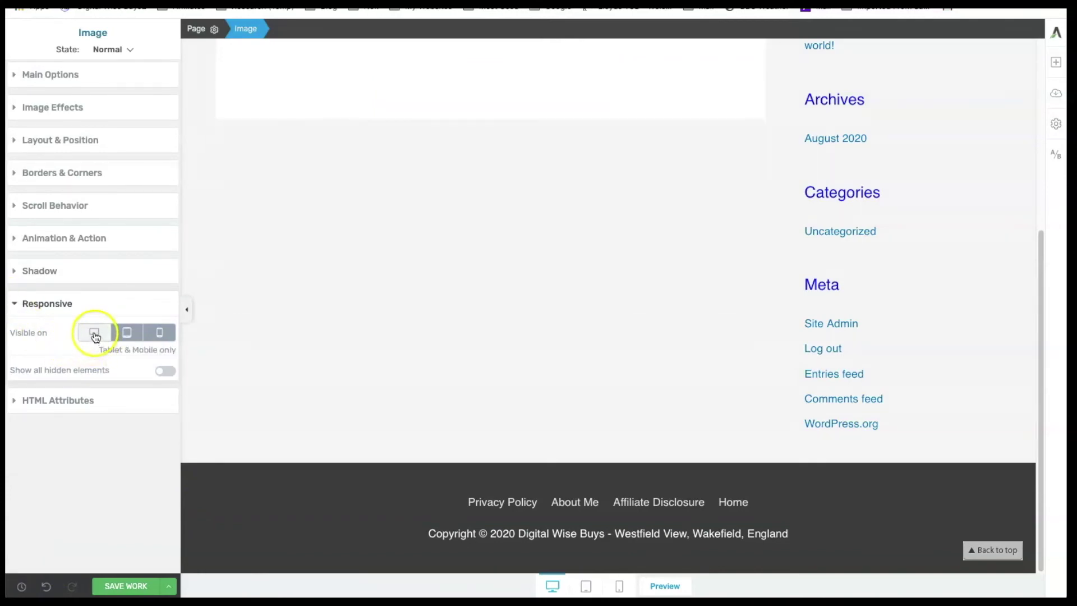
click(95, 333)
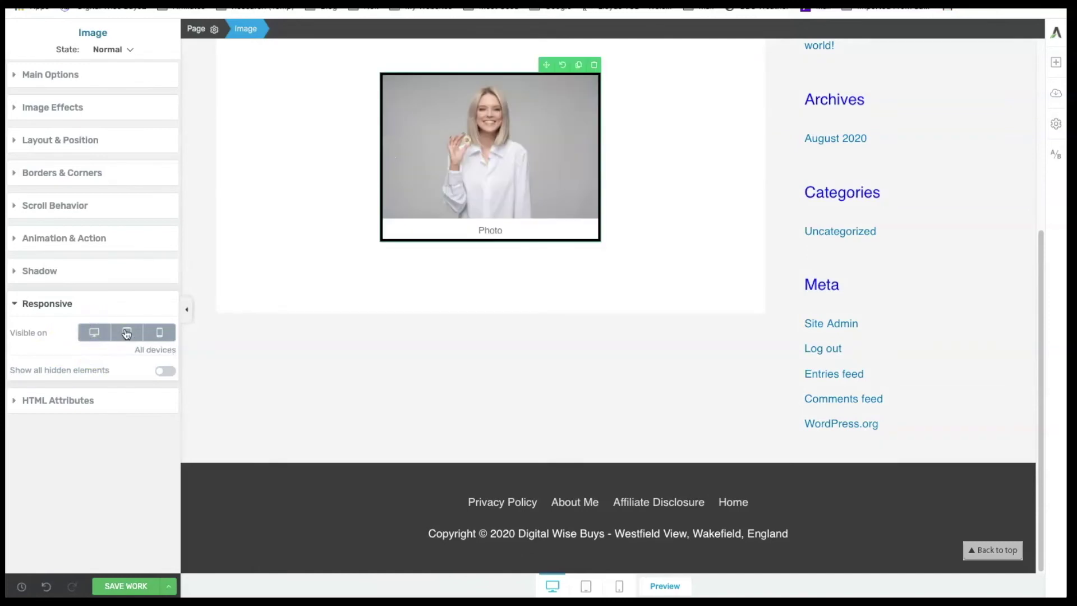
click(127, 332)
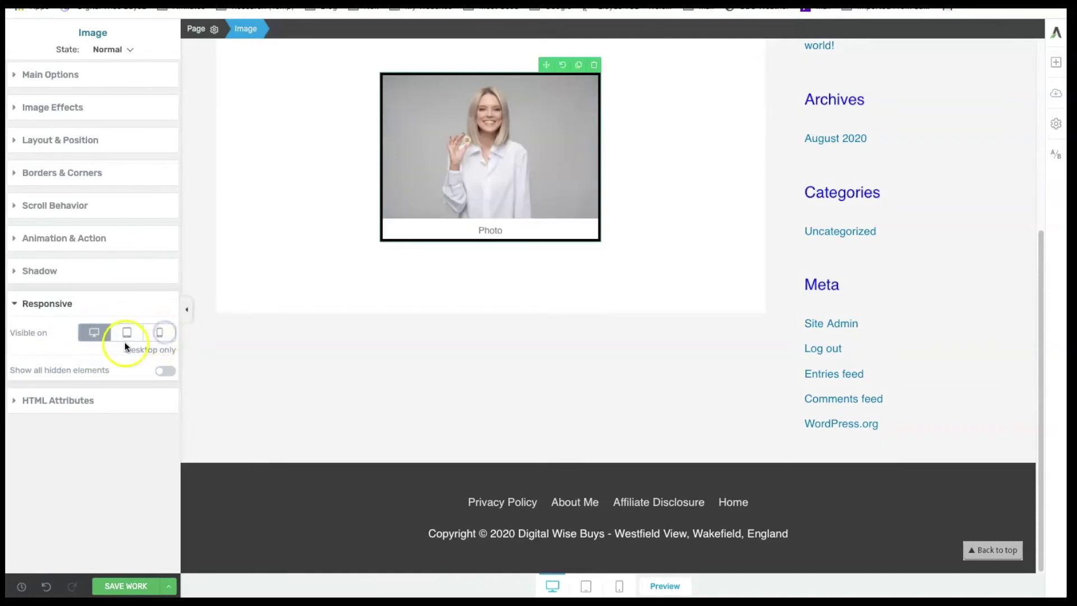
click(160, 333)
click(166, 335)
click(127, 335)
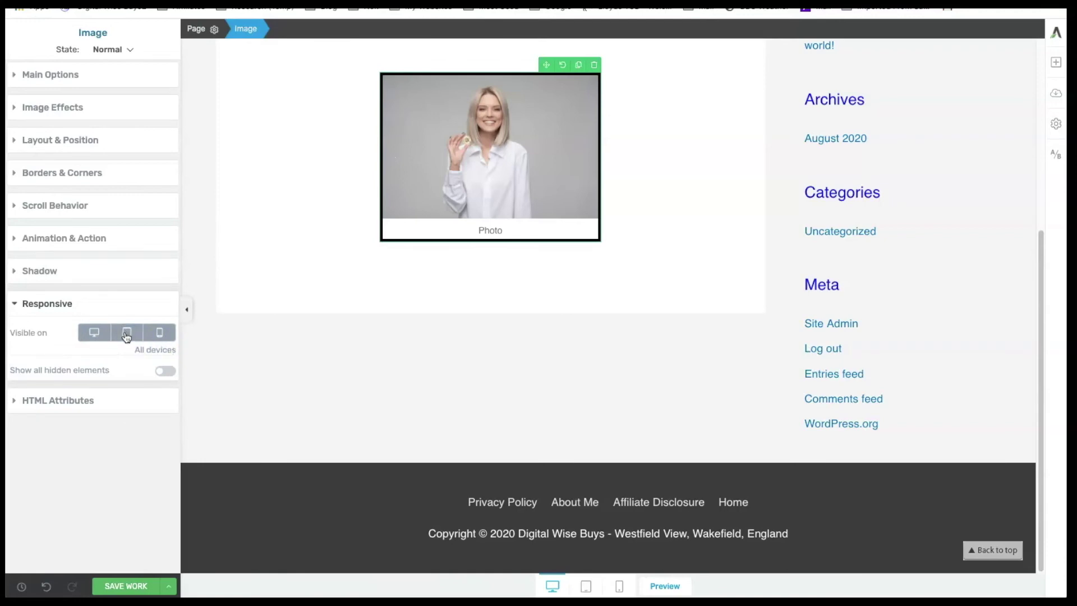
click(158, 334)
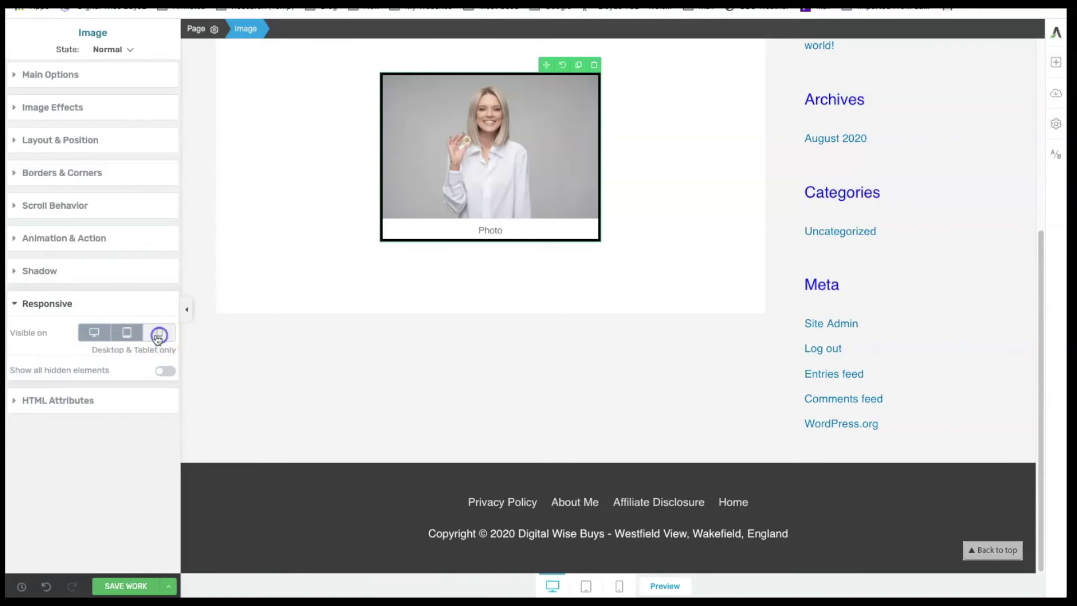
click(160, 335)
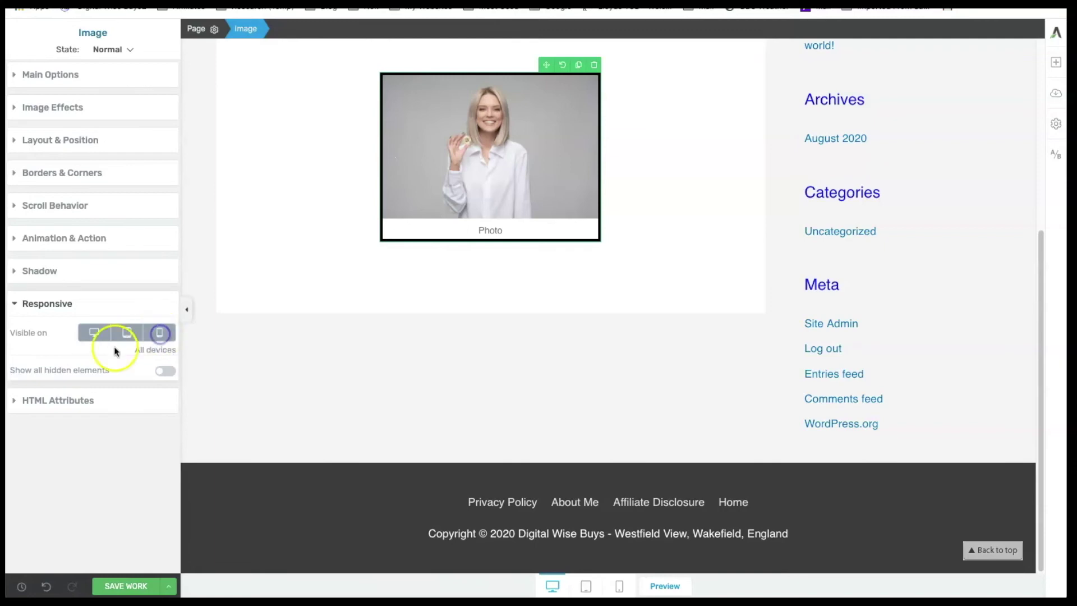
Review the image's HTML Class and ID attributes, and open the list of elements available for the page
click(16, 401)
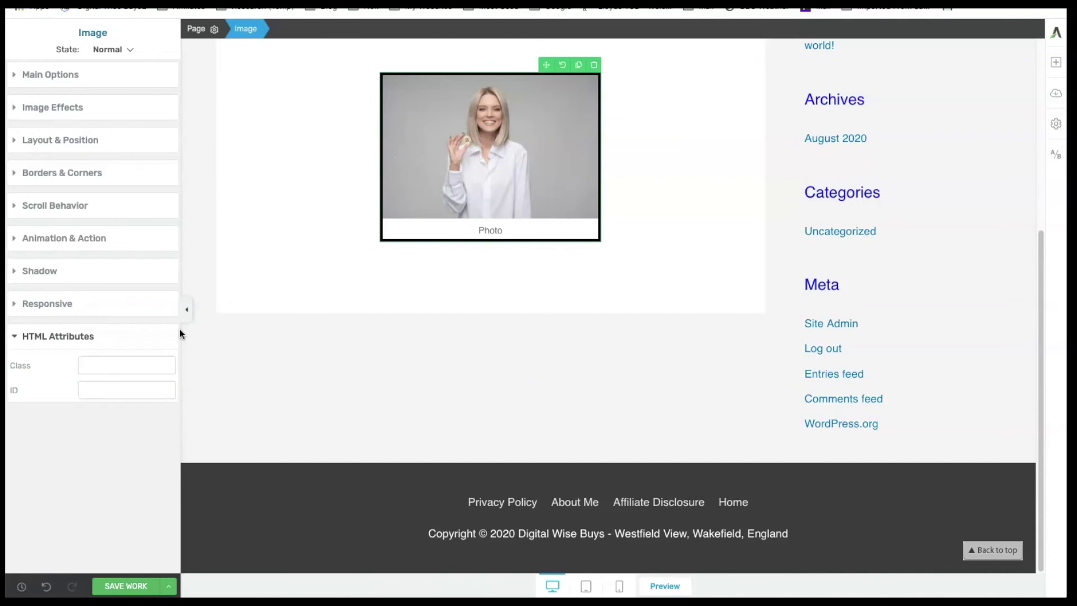
click(1055, 62)
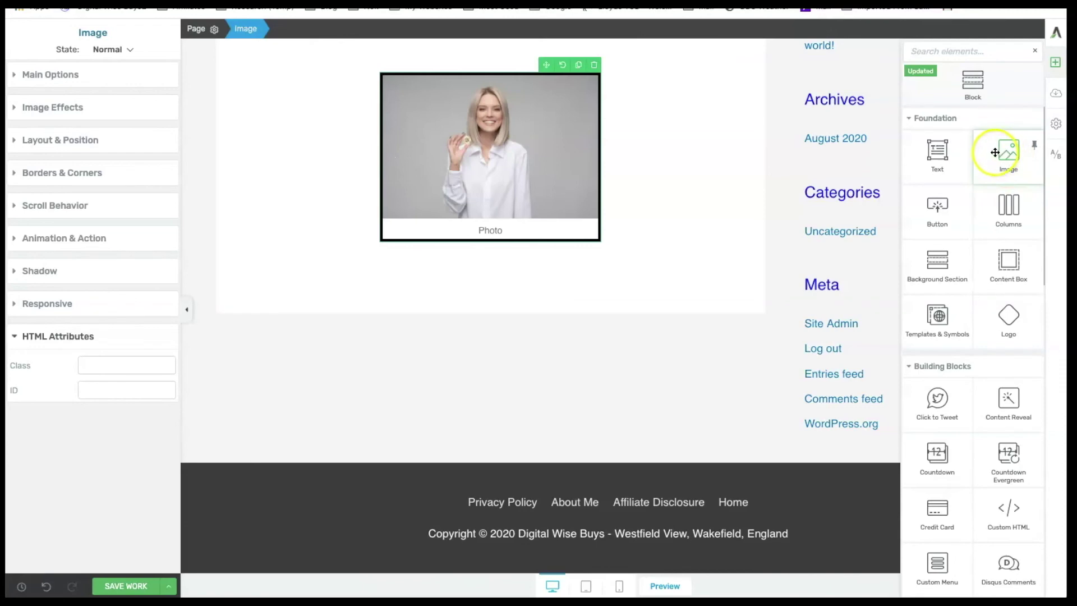
scroll(658, 151, up, 5)
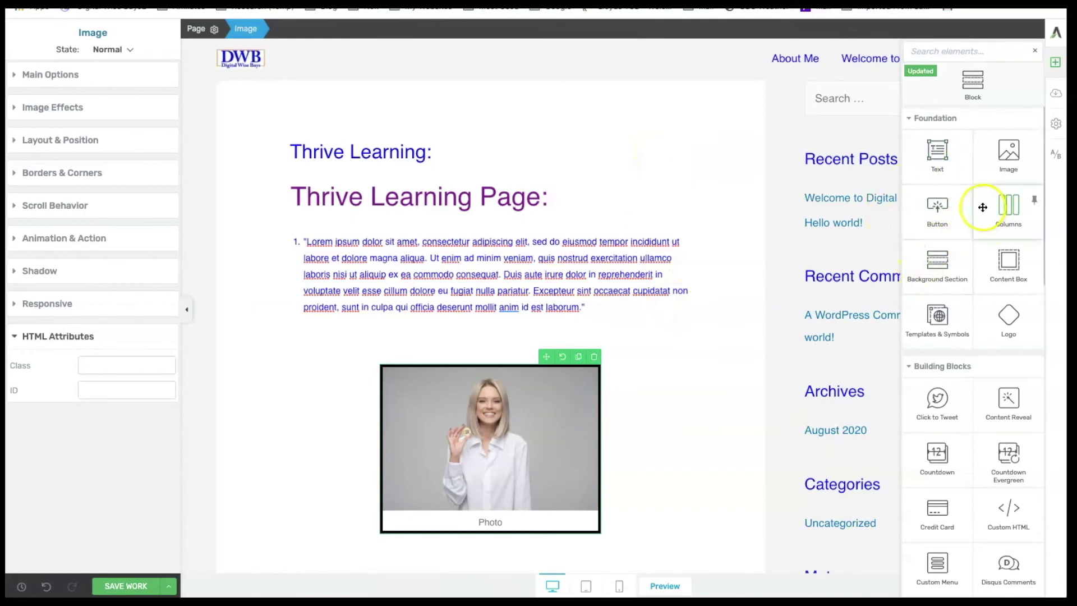
scroll(655, 418, down, 1)
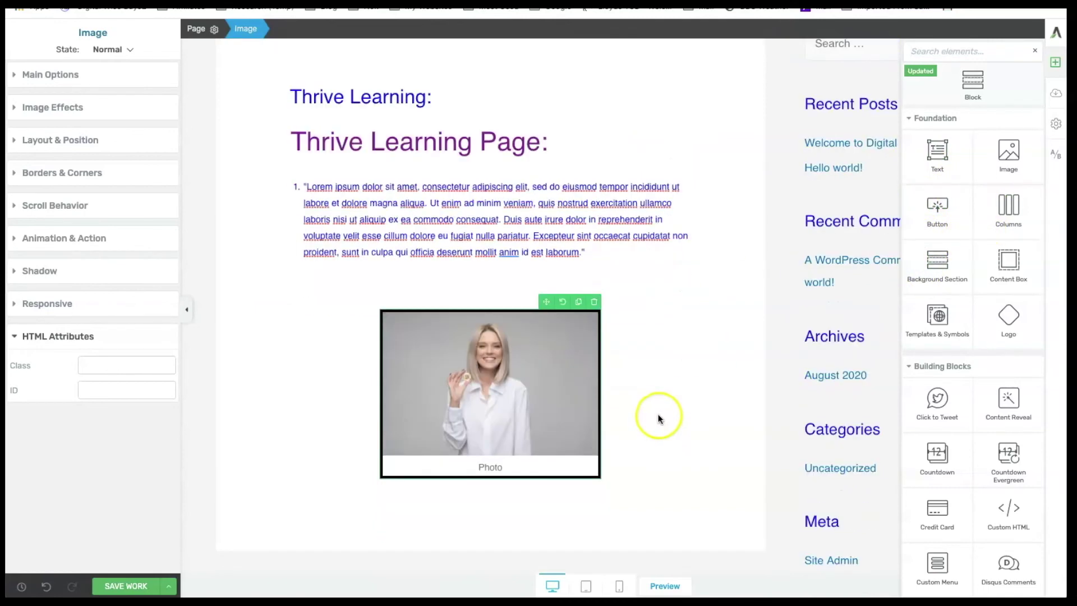